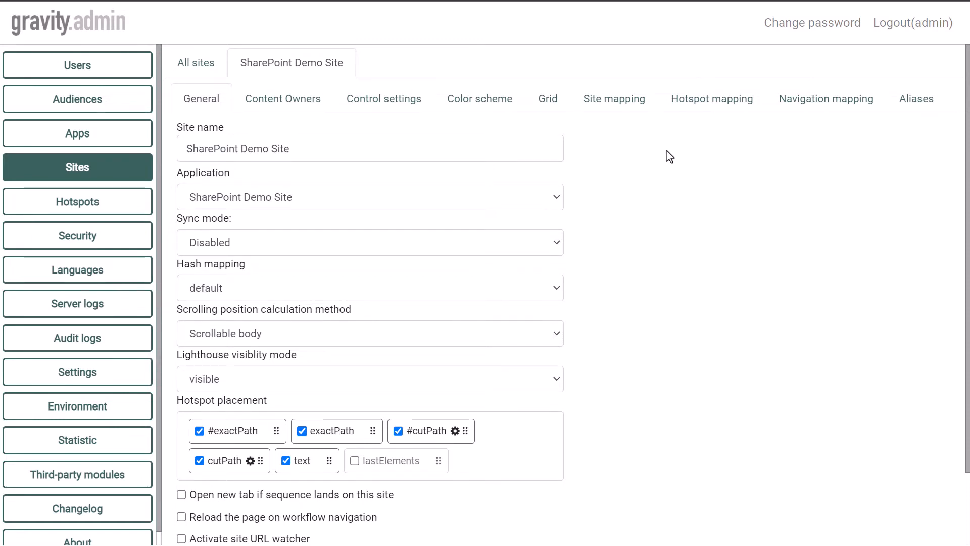
Edit the SharePoint Demo Site's site mapping configuration, adding gravityglobalag.sharepoint.com/projects/project1.html to the ignore list with type PAGE.
{"action": "left_click", "coordinate": [623, 103]}
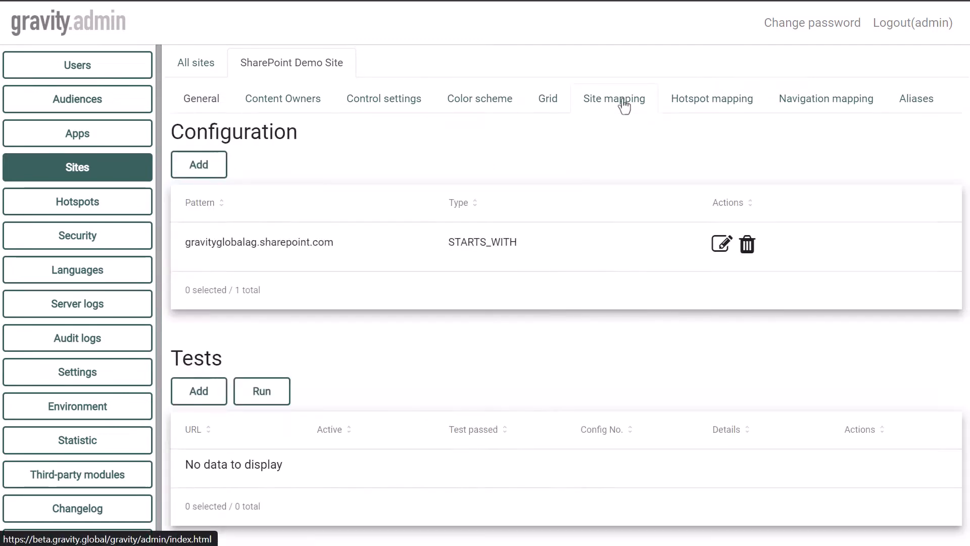
{"action": "left_click", "coordinate": [722, 245]}
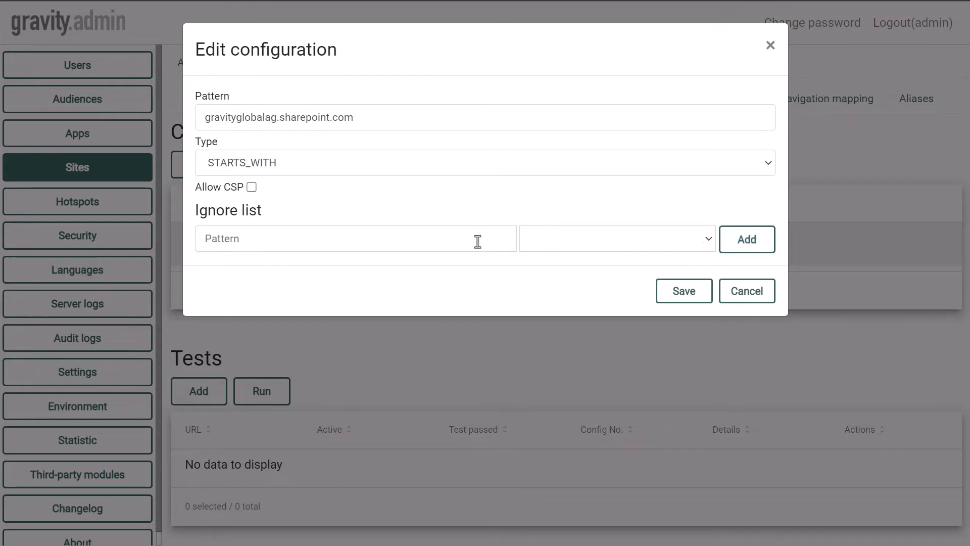
{"action": "left_click", "coordinate": [552, 242]}
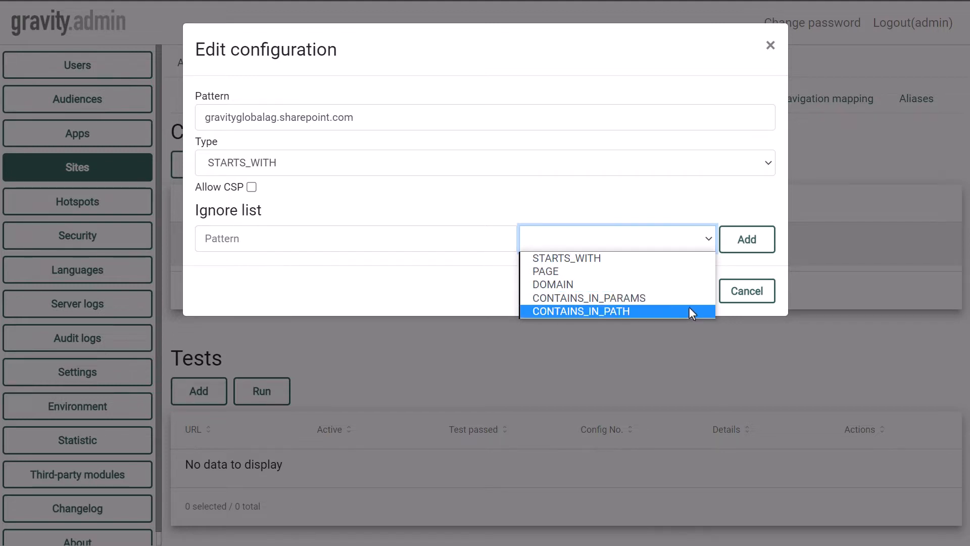
{"action": "left_click", "coordinate": [674, 273]}
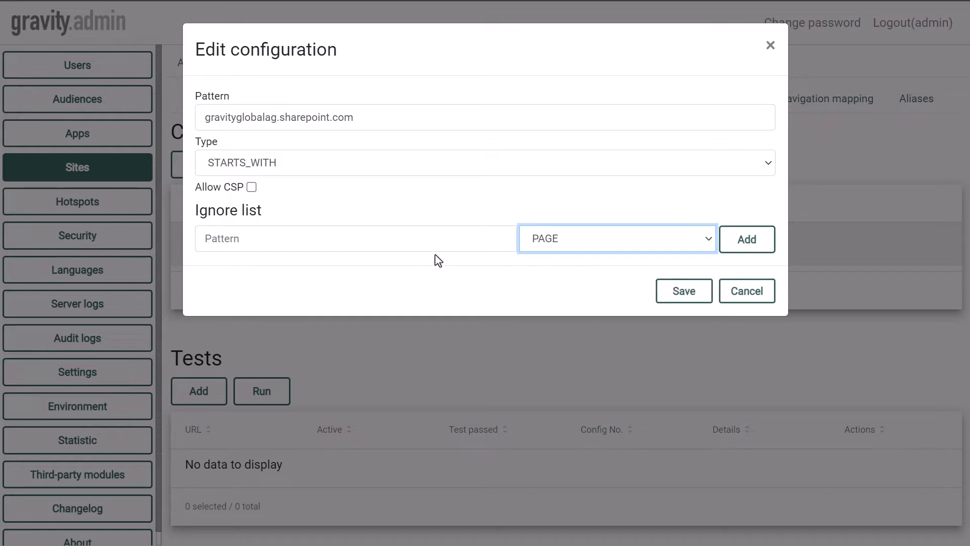
{"action": "left_click", "coordinate": [433, 239]}
{"action": "type", "text": "gravityglobalag.sharepoint.com/projects/project1.html"}
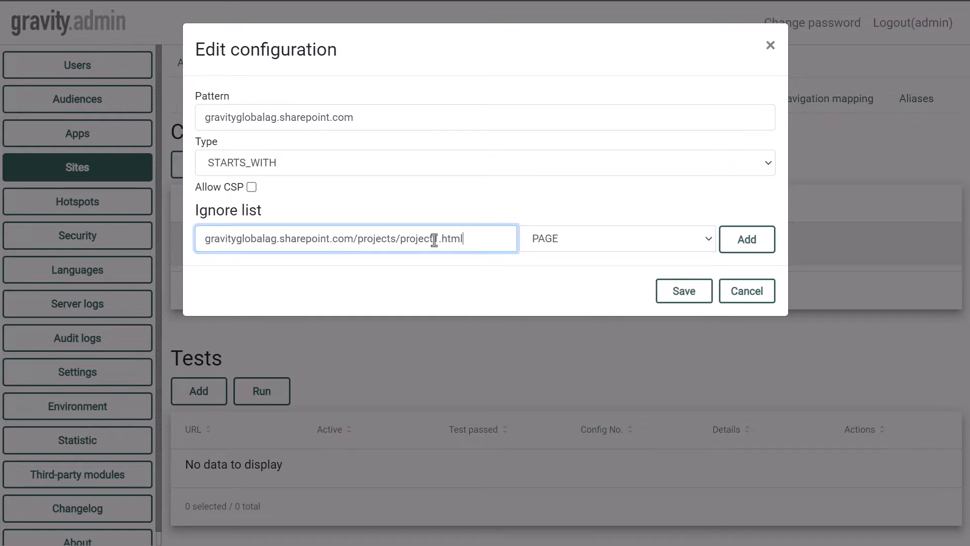
{"action": "left_click", "coordinate": [753, 240]}
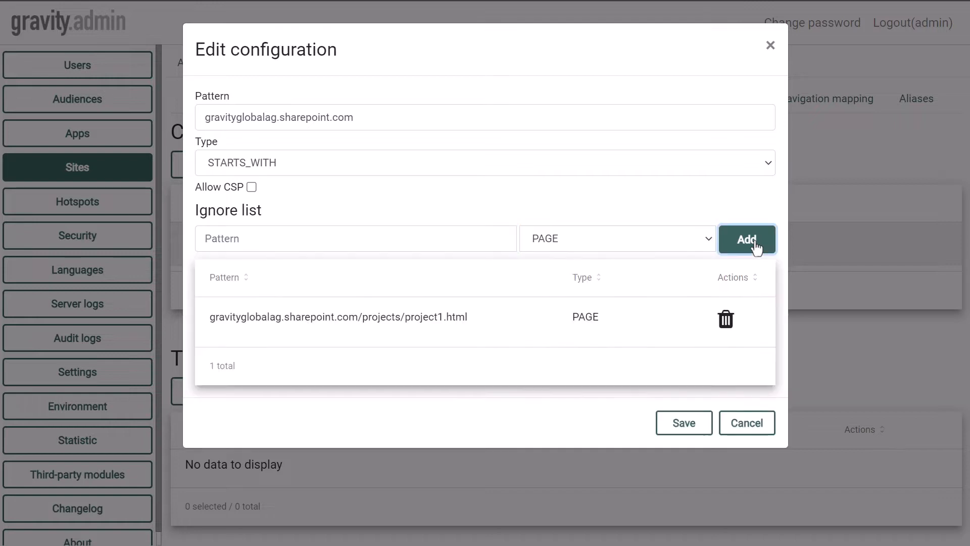
Add the pattern projects with type CONTAINS_IN_PATH to the configuration's ignore list.
{"action": "left_click", "coordinate": [441, 239]}
{"action": "type", "text": "projects"}
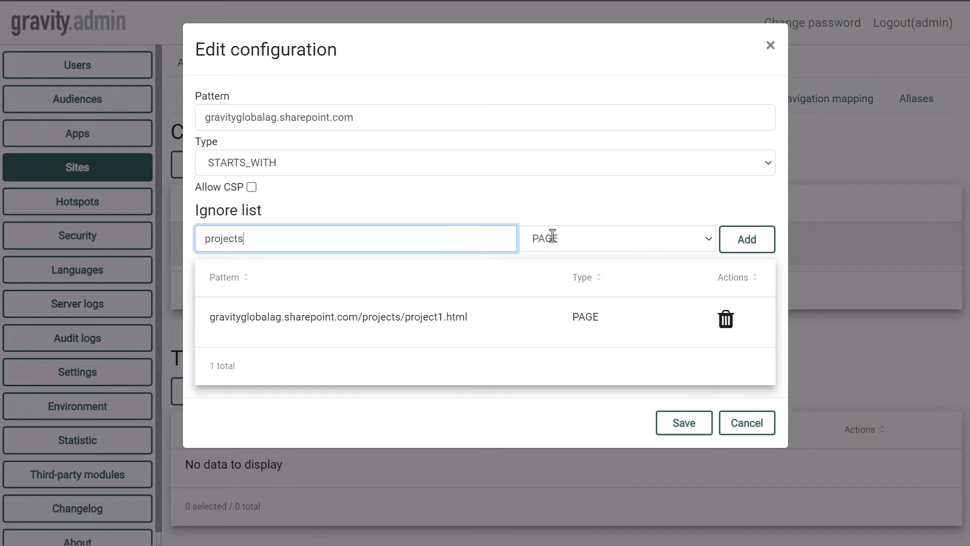
{"action": "left_click", "coordinate": [625, 244]}
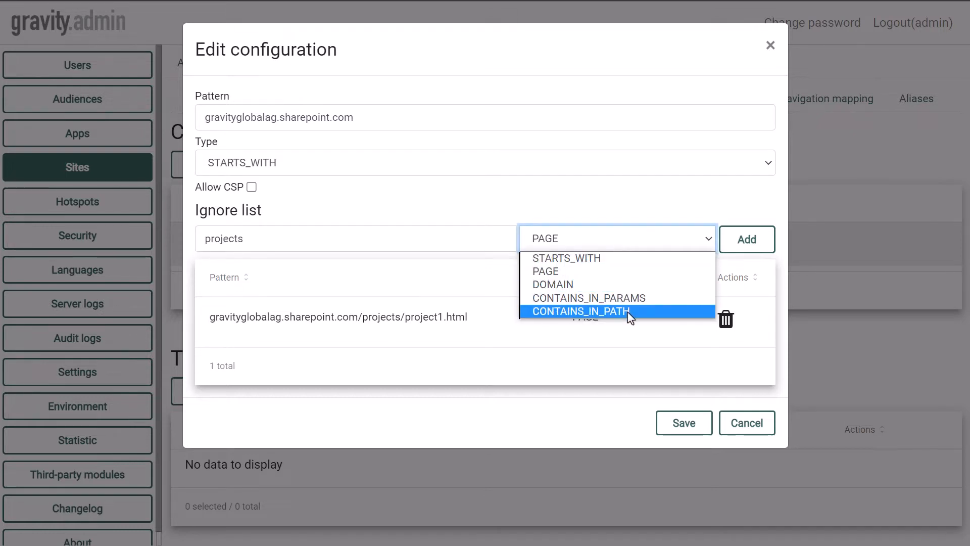
{"action": "left_click", "coordinate": [629, 311]}
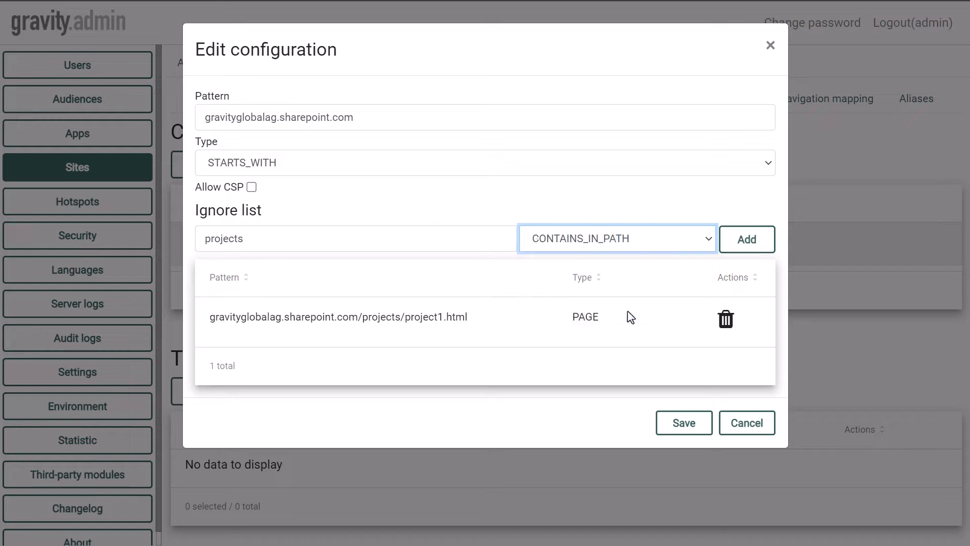
{"action": "left_click", "coordinate": [752, 247]}
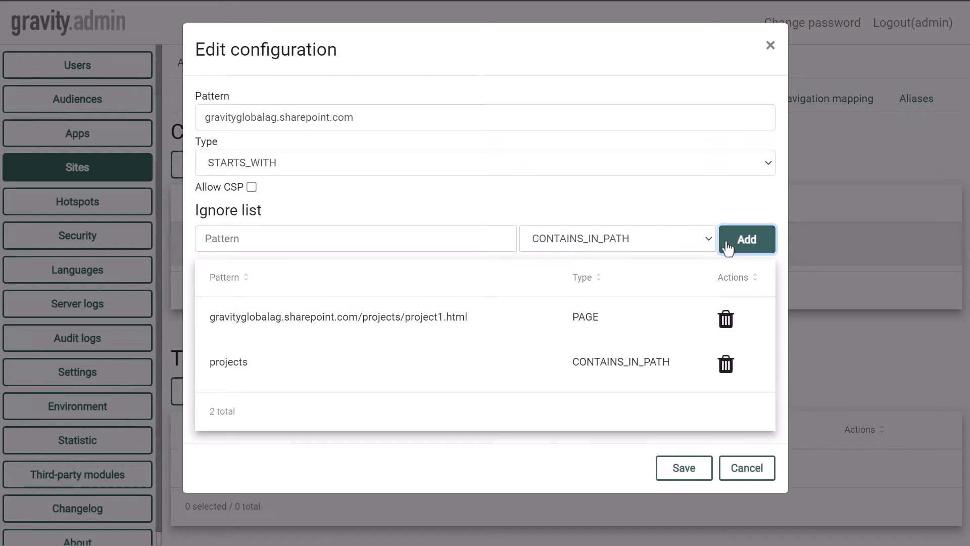
Add the pattern search with type CONTAINS_IN_PARAMS to the configuration's ignore list.
{"action": "left_click", "coordinate": [389, 240]}
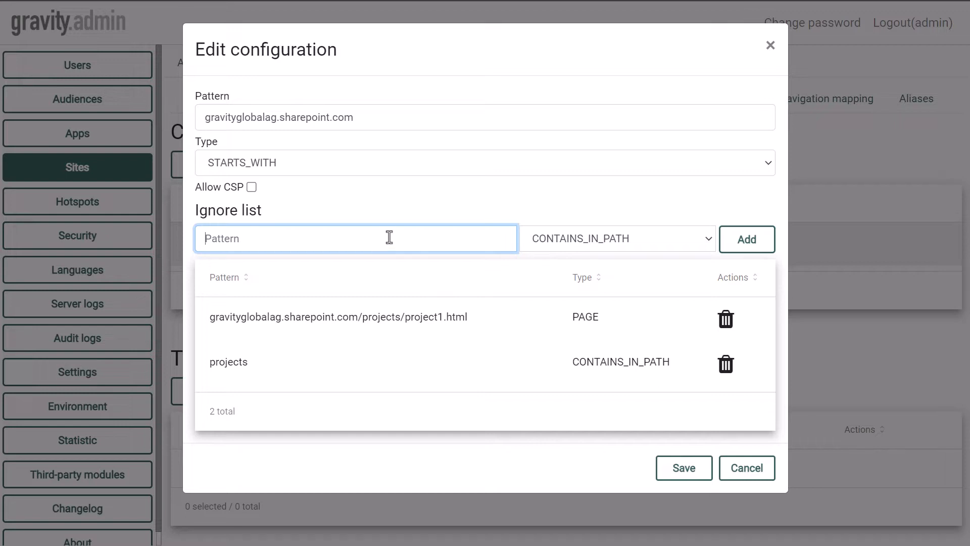
{"action": "type", "text": "search"}
{"action": "left_click", "coordinate": [602, 239]}
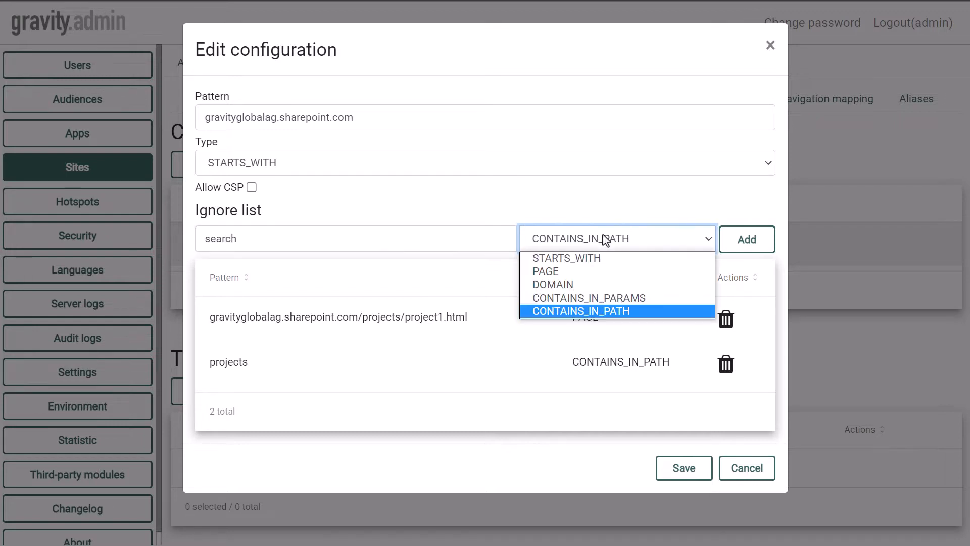
{"action": "left_click", "coordinate": [612, 299]}
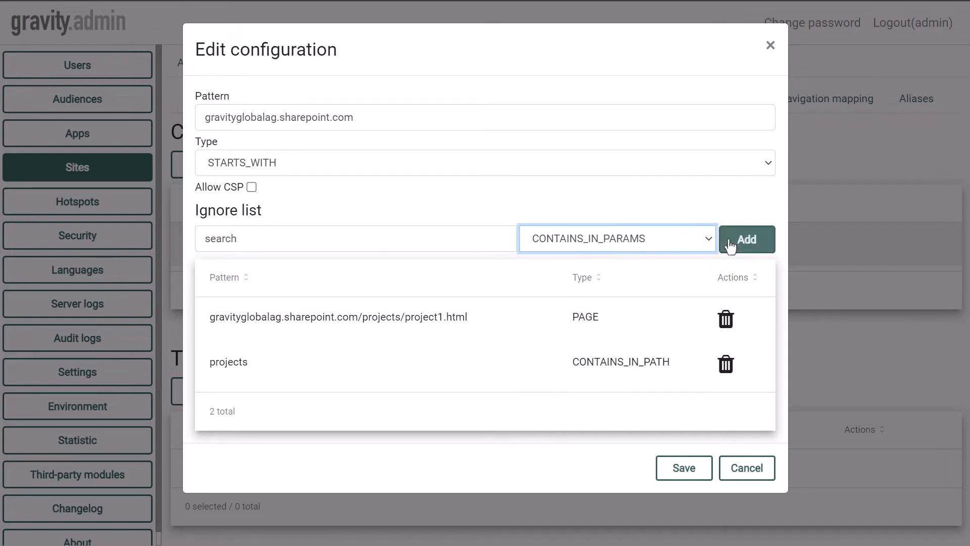
{"action": "left_click", "coordinate": [747, 243]}
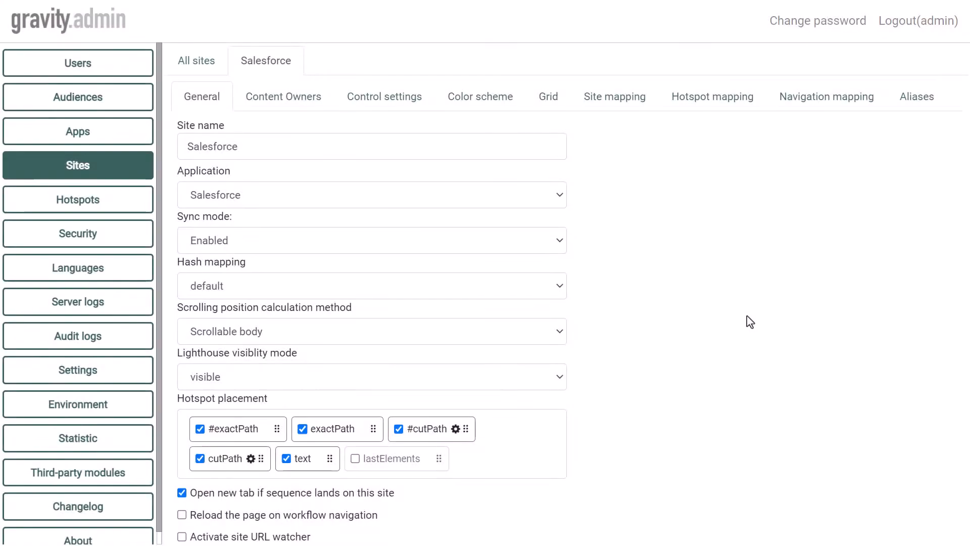
Start a new navigation mapping configuration for the Salesforce site with type DOMAIN and pattern UAT.salesforce.com.
{"action": "left_click", "coordinate": [807, 103]}
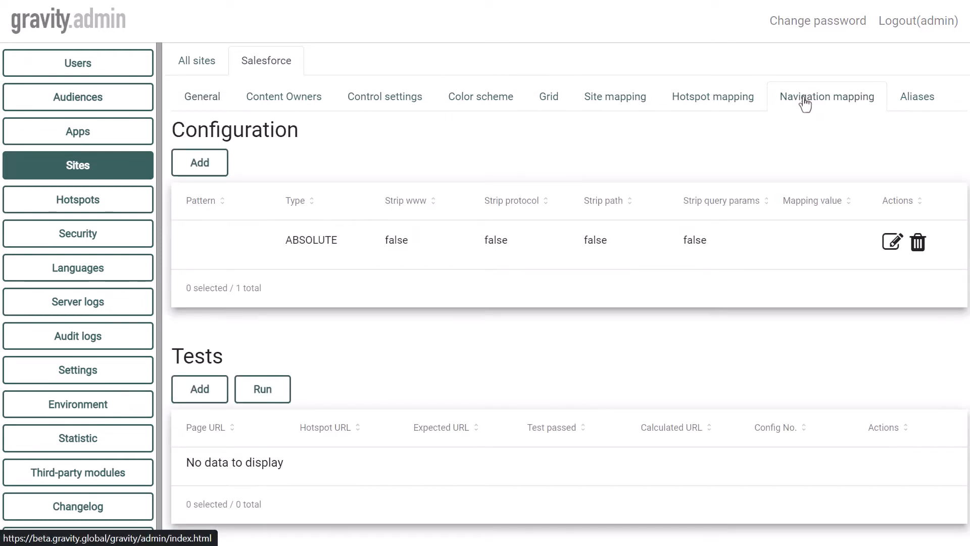
{"action": "left_click", "coordinate": [209, 162]}
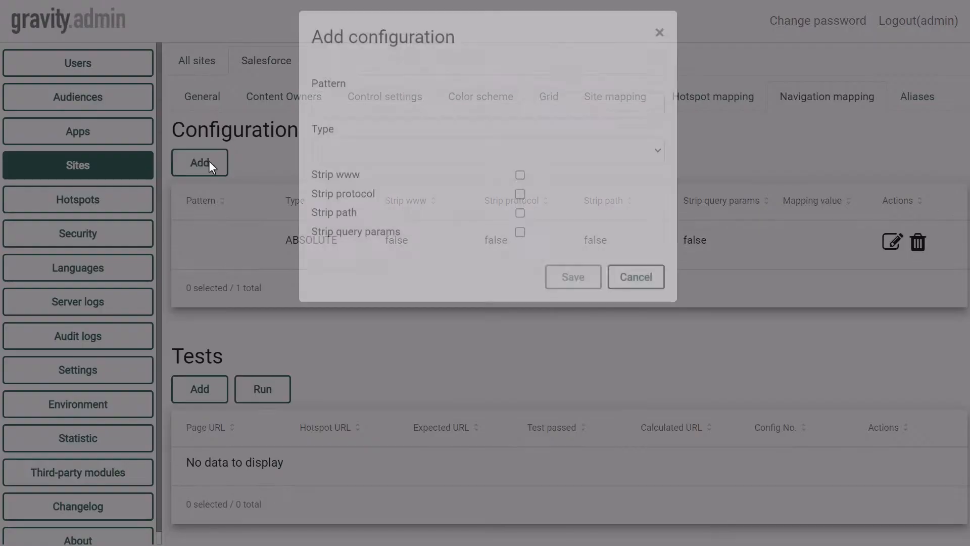
{"action": "left_click", "coordinate": [436, 171]}
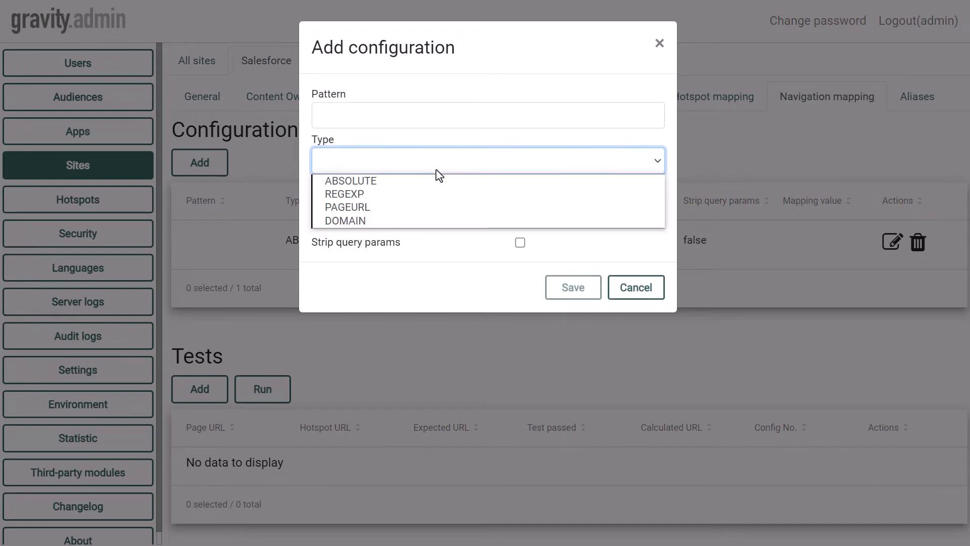
{"action": "left_click", "coordinate": [425, 220]}
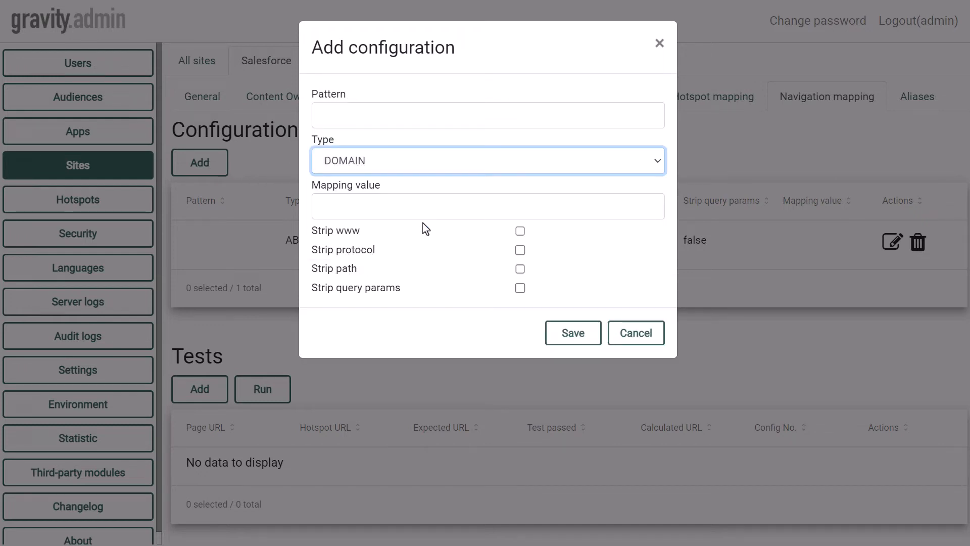
{"action": "left_click", "coordinate": [388, 115]}
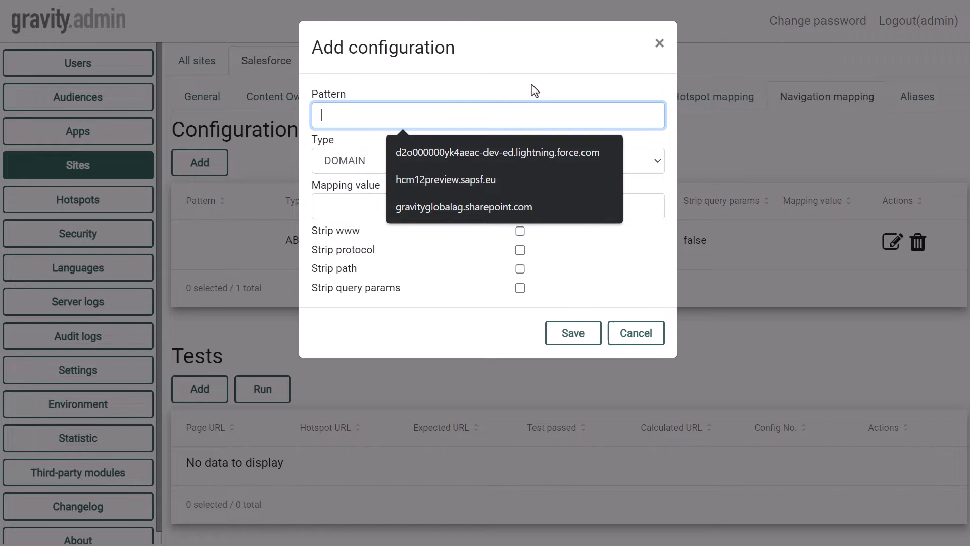
{"action": "type", "text": "UAT"}
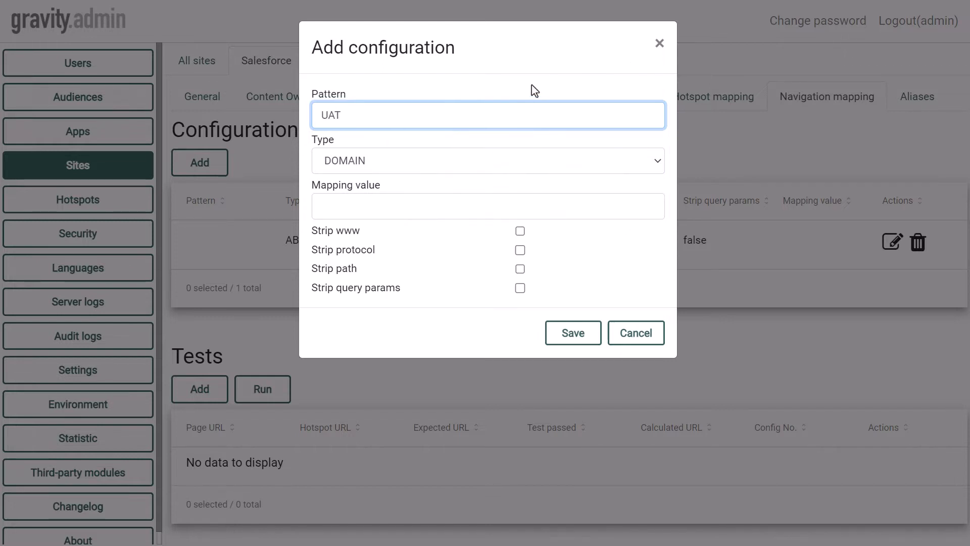
{"action": "type", "text": ".salesforce.com"}
Set the mapping value to production.salesforce.com and save the navigation mapping configuration.
{"action": "left_click", "coordinate": [400, 210]}
{"action": "type", "text": "production"}
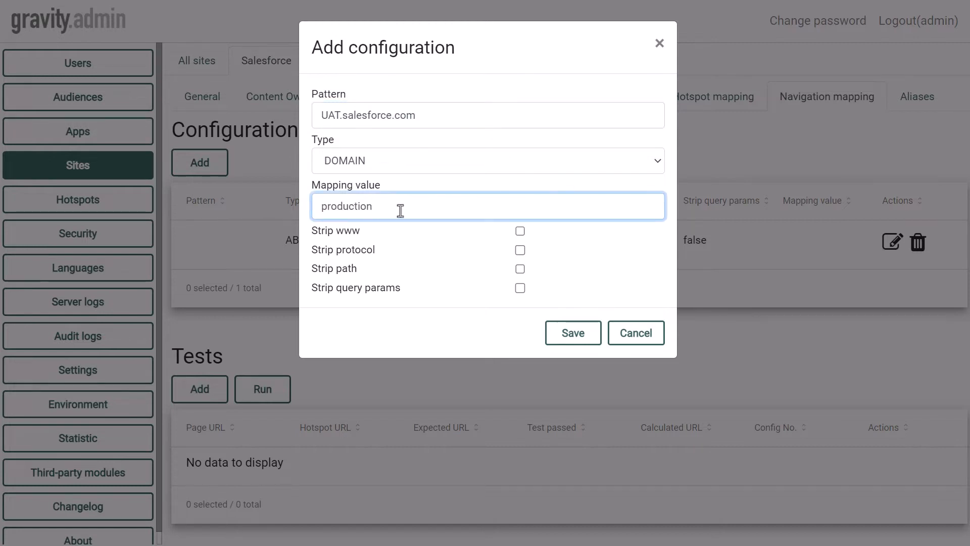
{"action": "type", "text": ".salesforce.com"}
{"action": "left_click", "coordinate": [579, 334]}
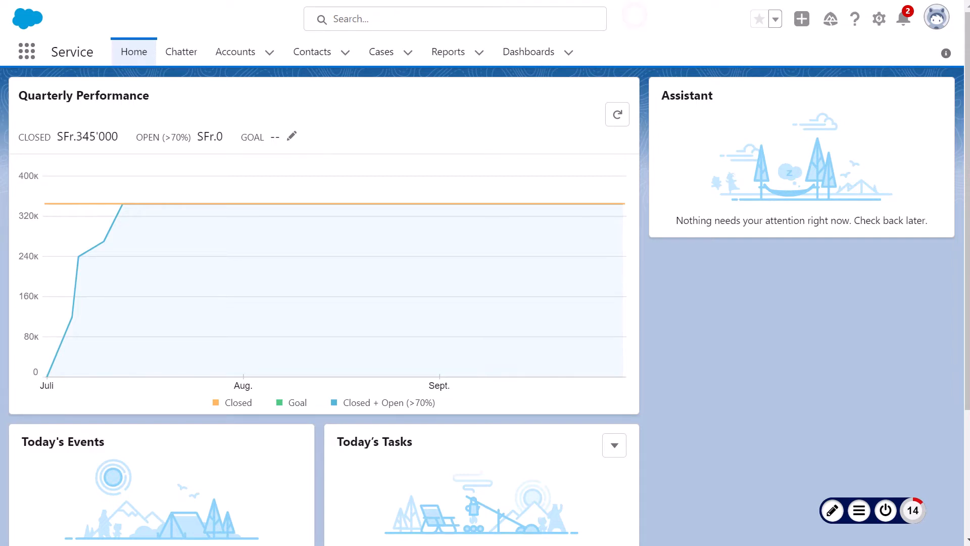
Open the Gravity dashboard on the Salesforce home page and list all content instead of this page's only.
{"action": "left_click", "coordinate": [858, 510]}
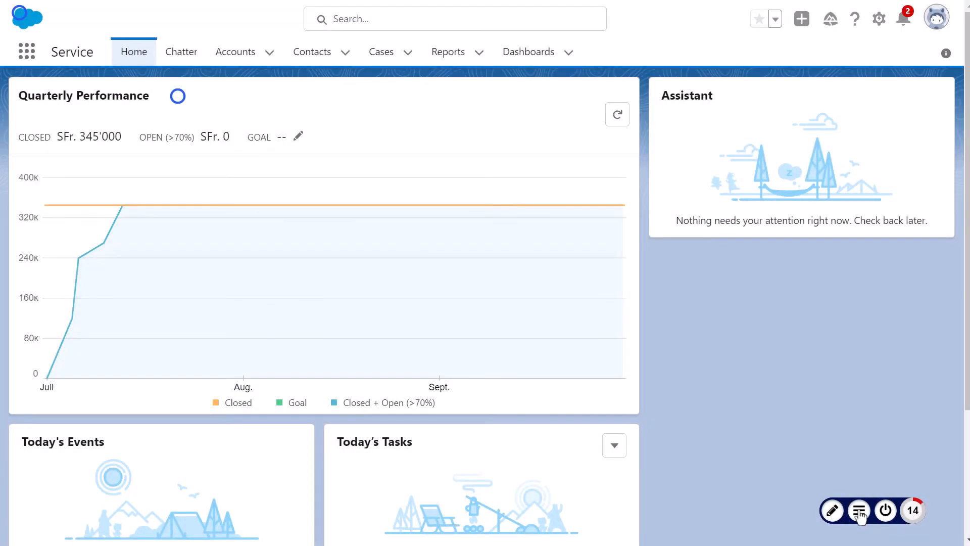
{"action": "left_click", "coordinate": [859, 510]}
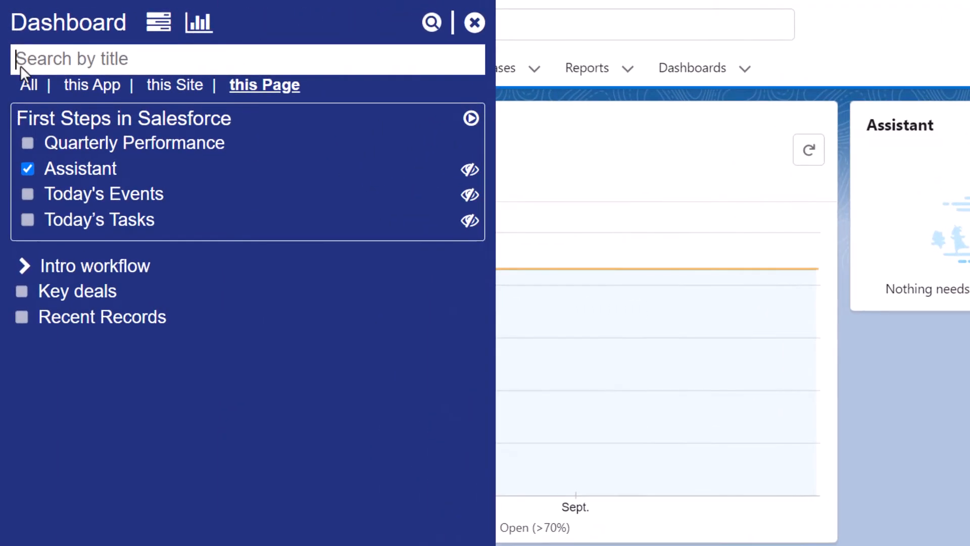
{"action": "left_click", "coordinate": [31, 86]}
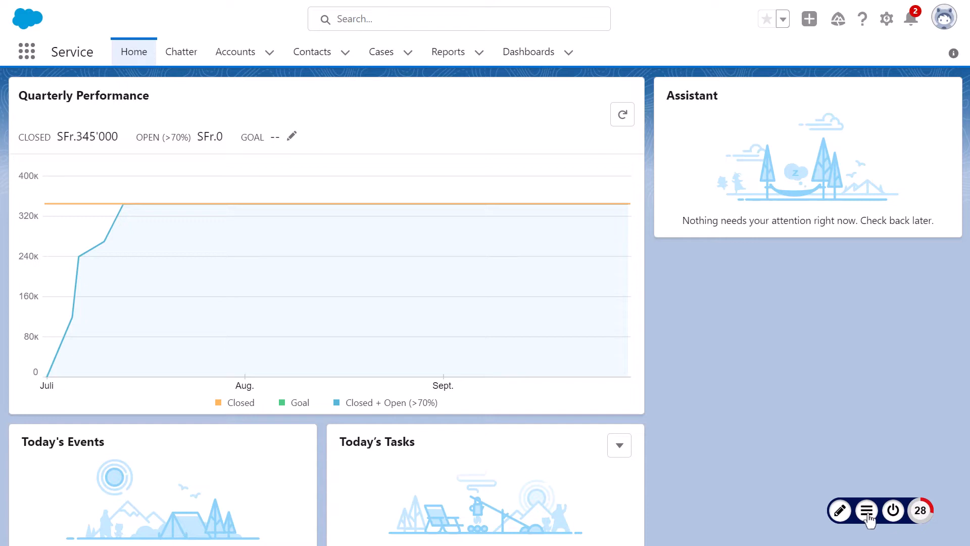
Toggle the CRM Maintenance entry's checkbox in the Gravity dashboard and close the dashboard.
{"action": "left_click", "coordinate": [866, 510]}
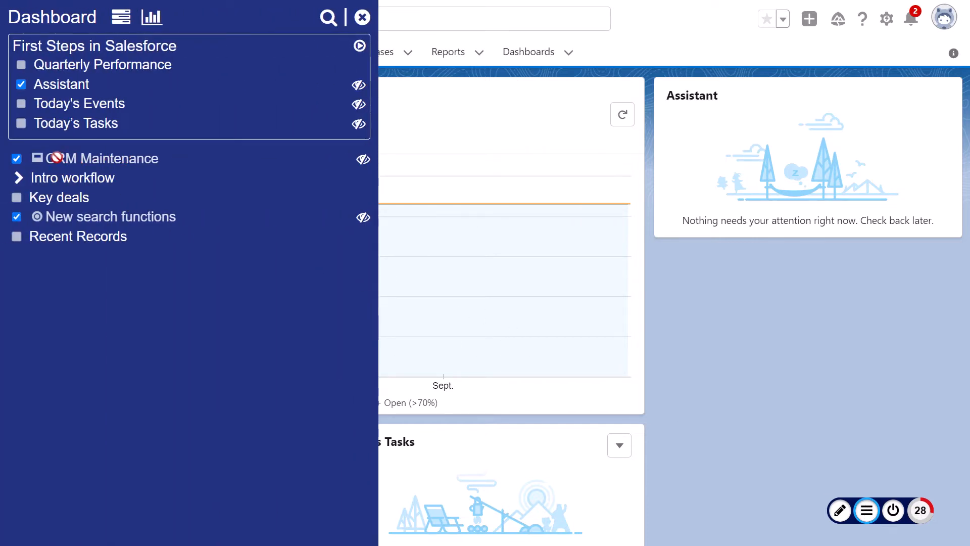
{"action": "left_click", "coordinate": [18, 159]}
{"action": "left_click", "coordinate": [362, 18]}
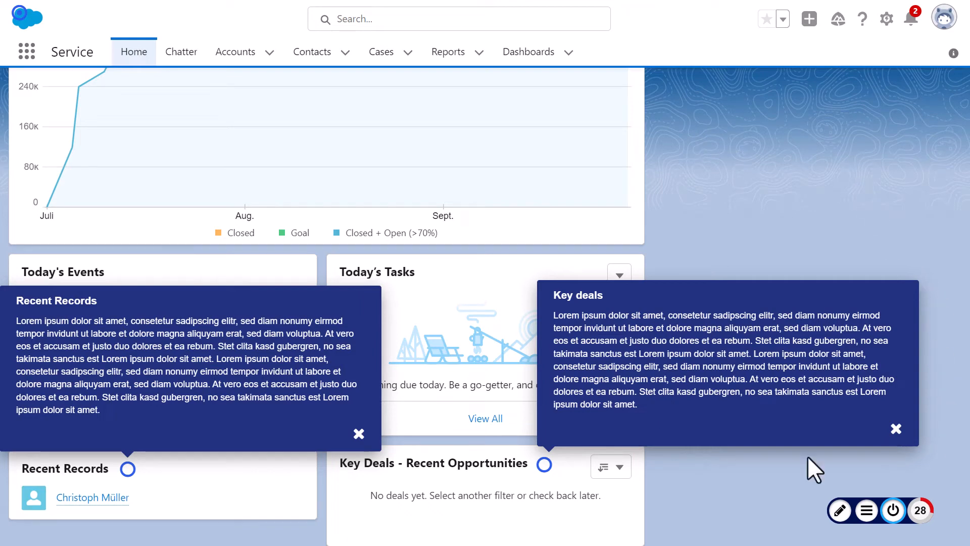
Dismiss the Recent Records and Key deals hotspot pop-ups on the Salesforce home page.
{"action": "left_click", "coordinate": [679, 475]}
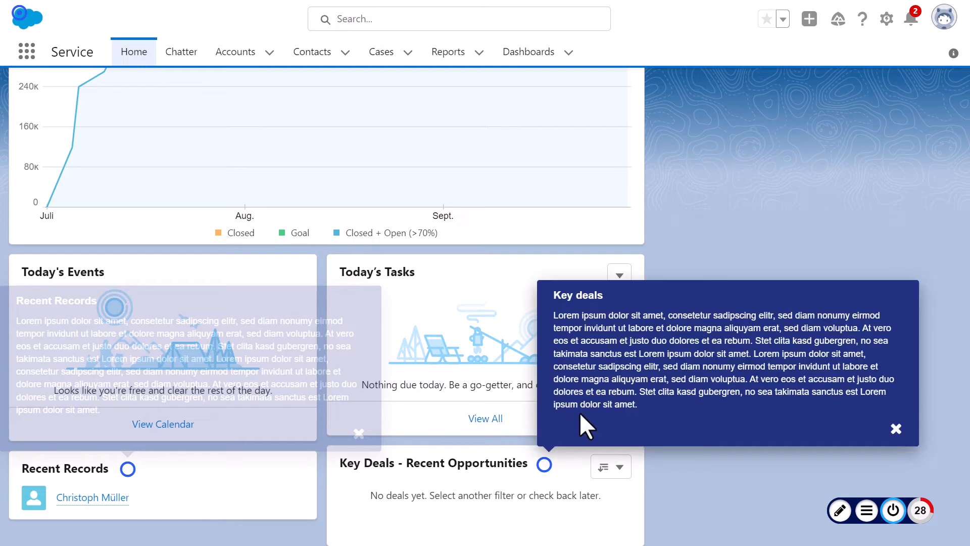
{"action": "left_click", "coordinate": [895, 428]}
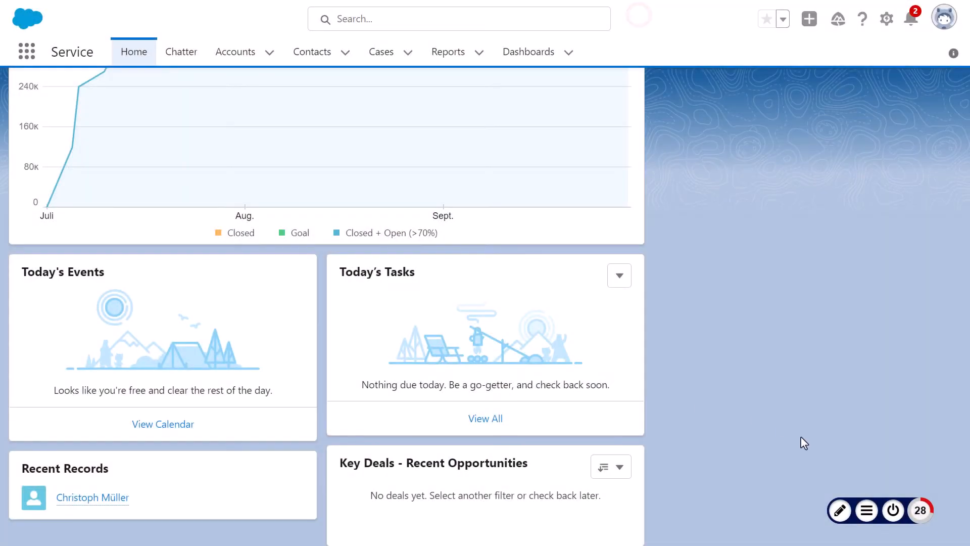
Switch Gravity back and forth between displaying hotspots and editing them, finishing with editing mode turned on.
{"action": "left_click", "coordinate": [895, 510]}
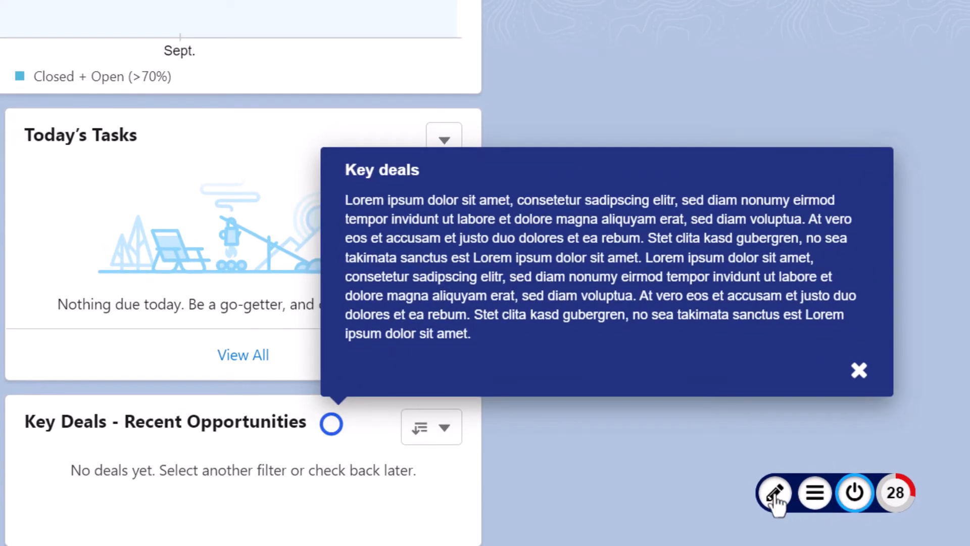
{"action": "left_click", "coordinate": [774, 494]}
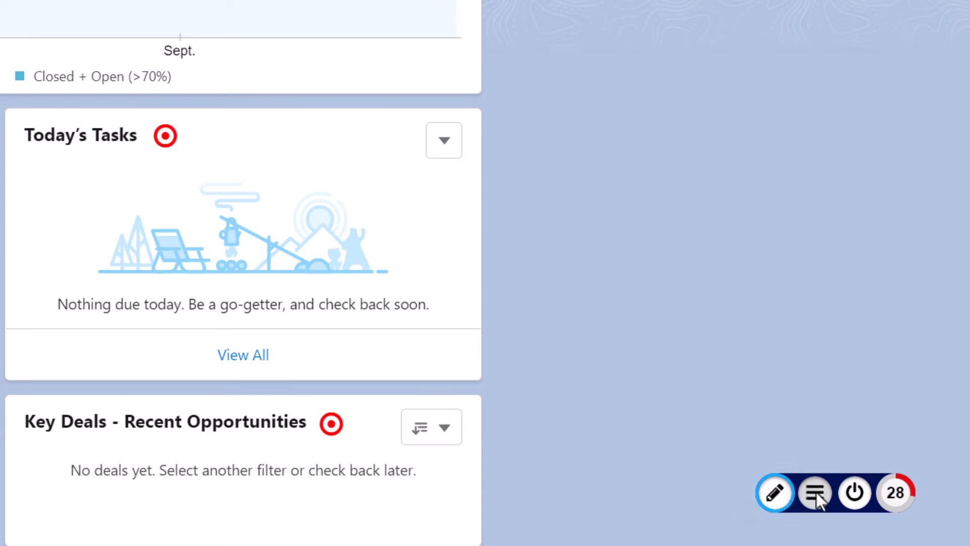
{"action": "left_click", "coordinate": [857, 496]}
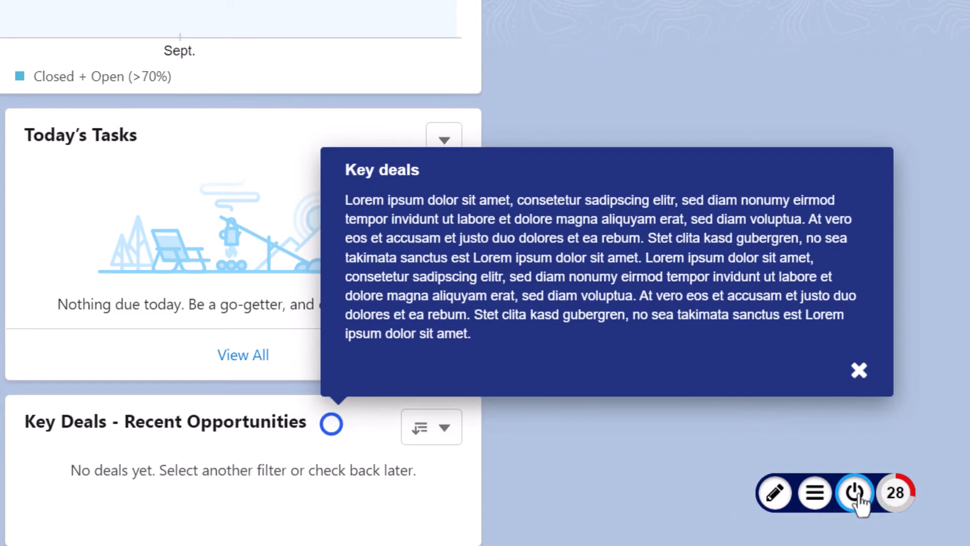
{"action": "left_click", "coordinate": [774, 494]}
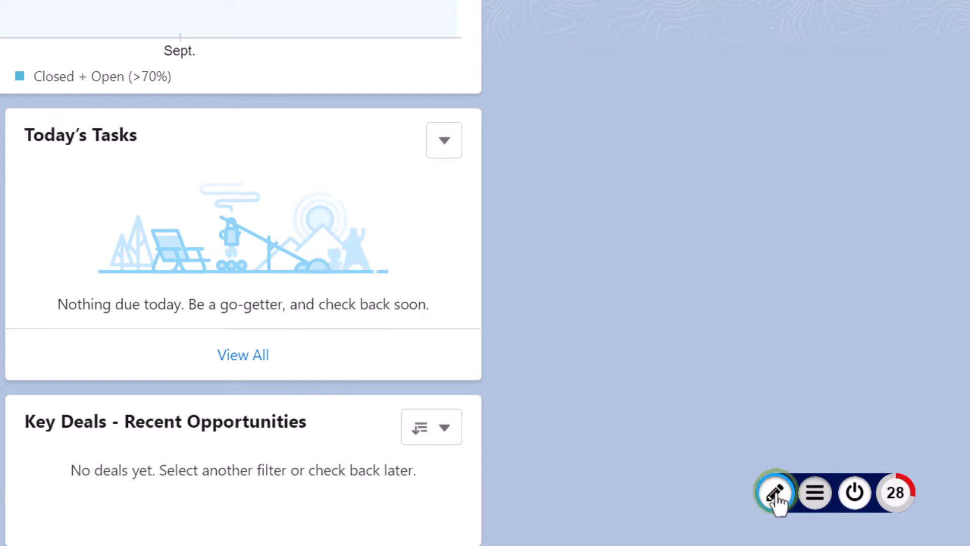
{"action": "left_click", "coordinate": [852, 493]}
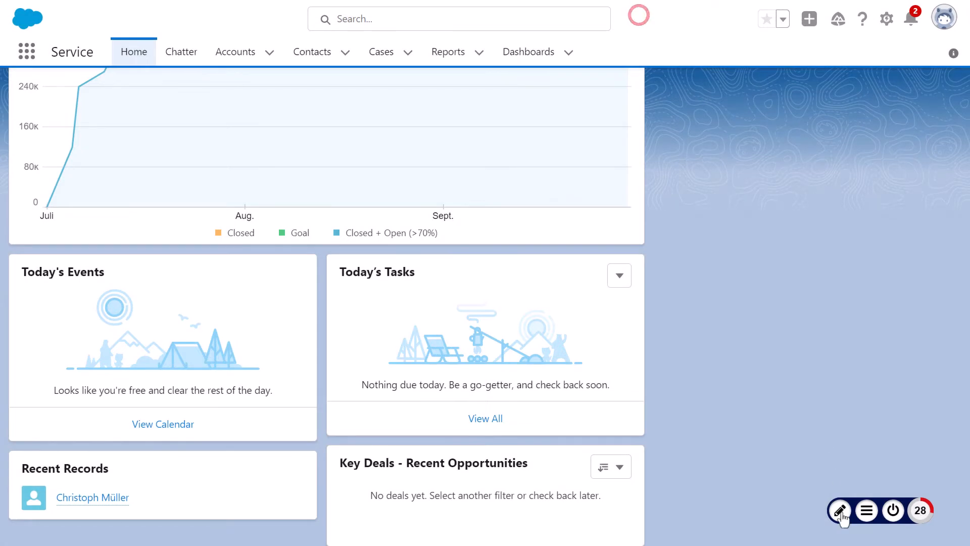
{"action": "left_click", "coordinate": [840, 511]}
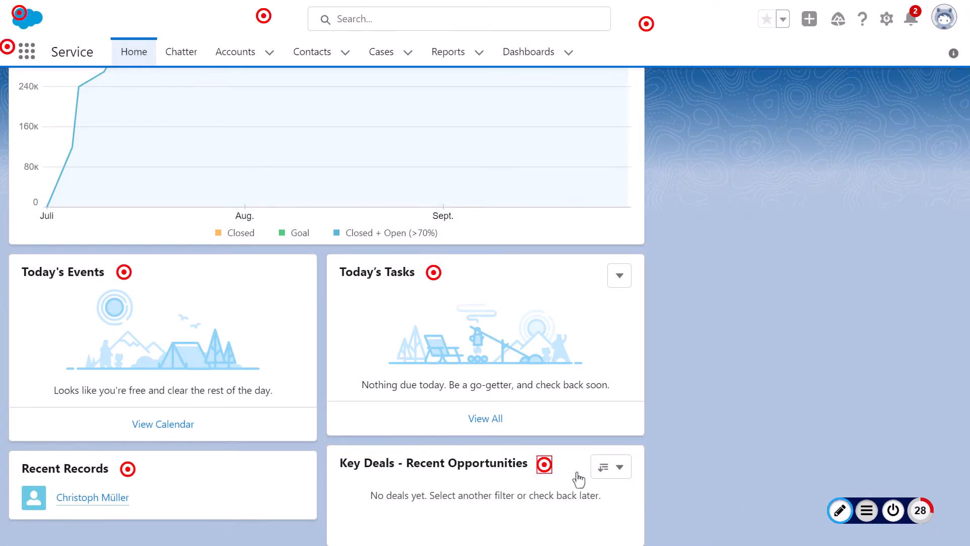
Edit the Key Deals hotspot's callout and set its appearance count to 2.
{"action": "right_click", "coordinate": [545, 466]}
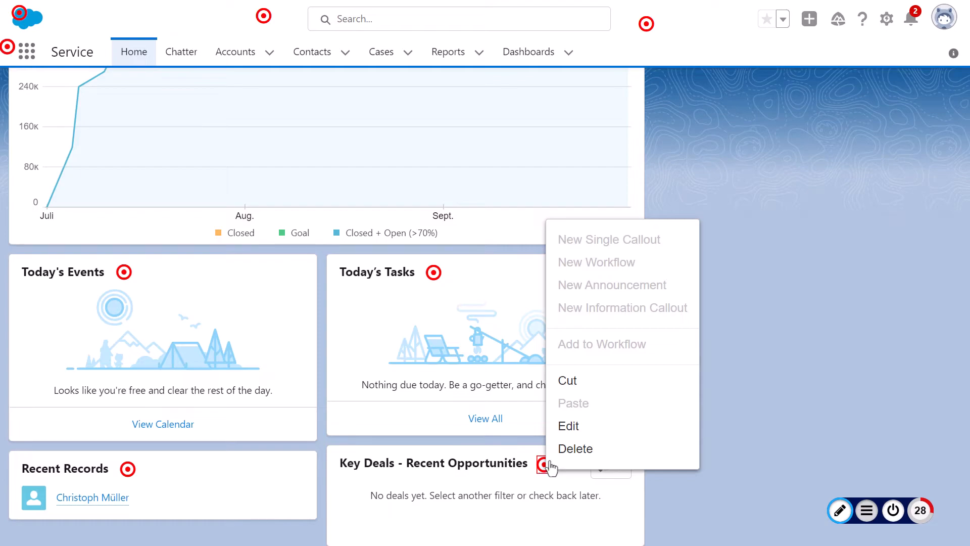
{"action": "left_click", "coordinate": [582, 429]}
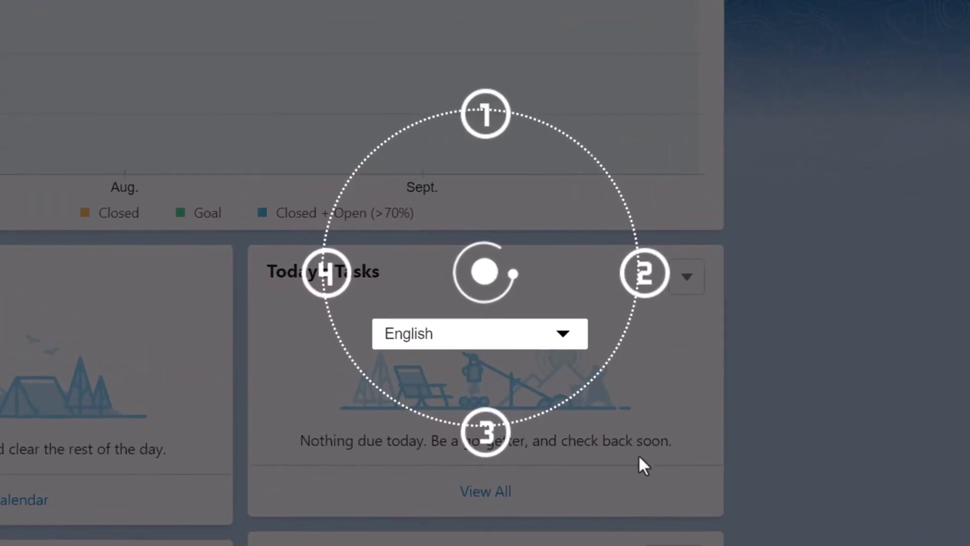
{"action": "left_click", "coordinate": [649, 278]}
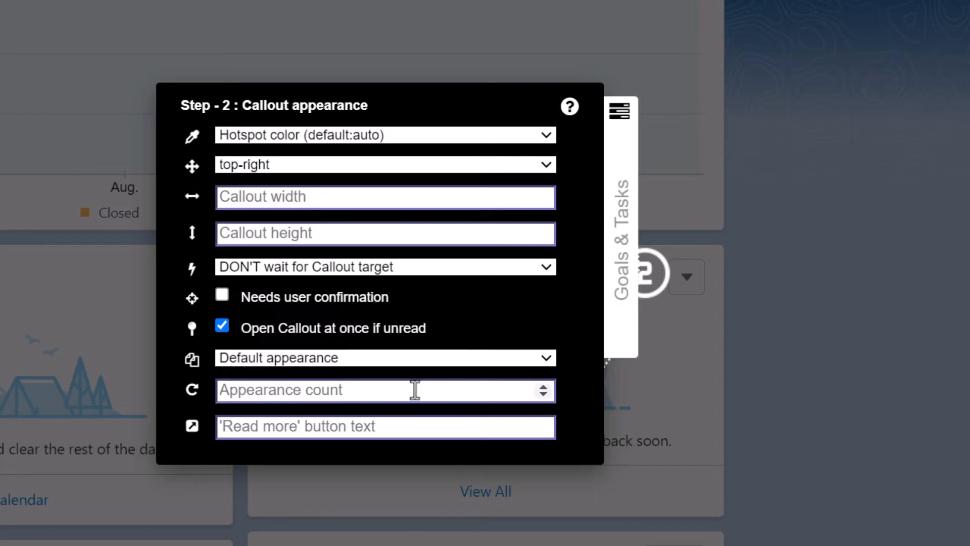
{"action": "left_click", "coordinate": [415, 389]}
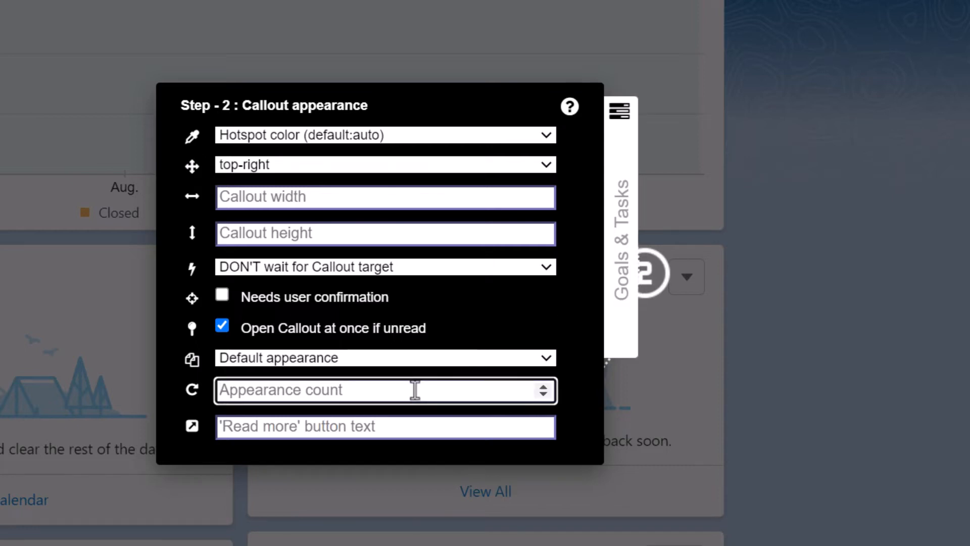
{"action": "type", "text": "2"}
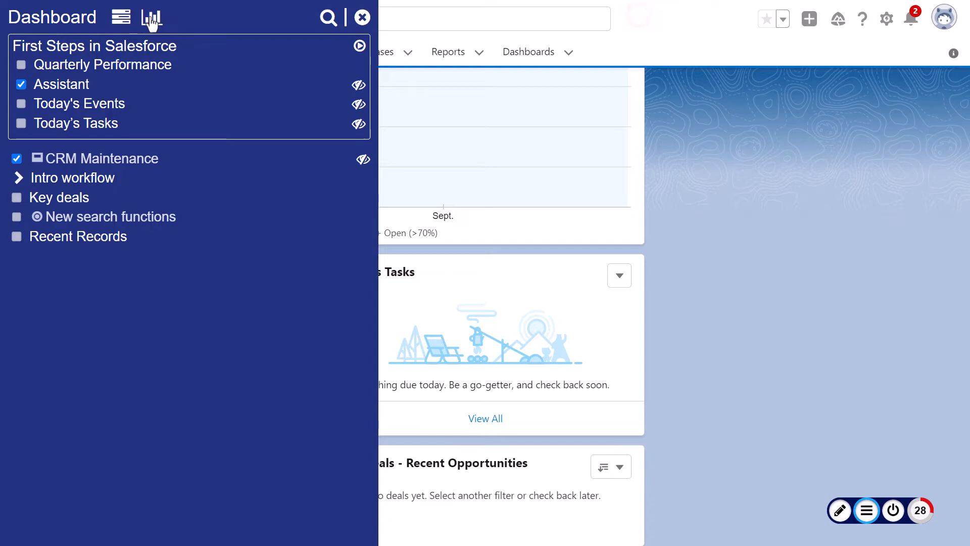
Open the Gravity statistics, list the goals of the SAP Success application, and expand the SAP Release Sommer 2022 goal.
{"action": "left_click", "coordinate": [151, 20]}
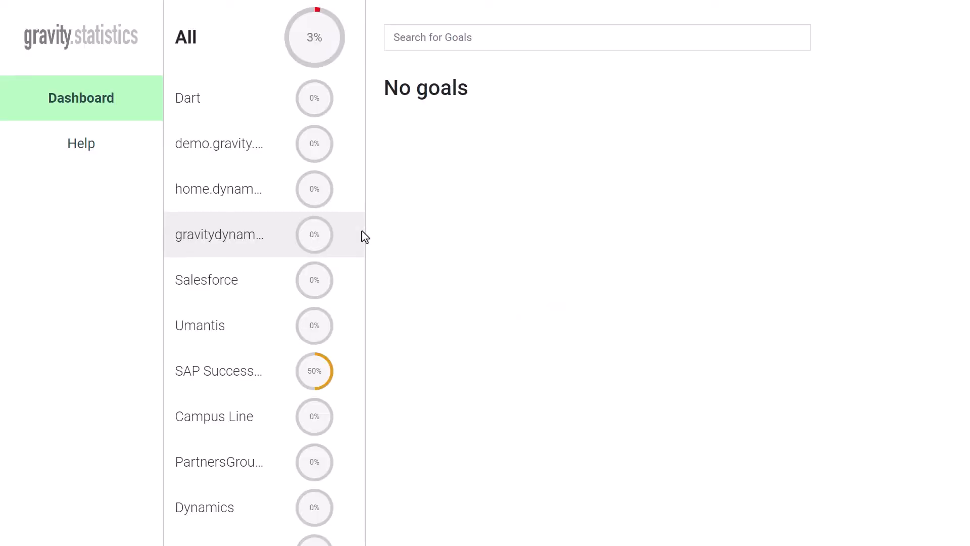
{"action": "left_click", "coordinate": [256, 379]}
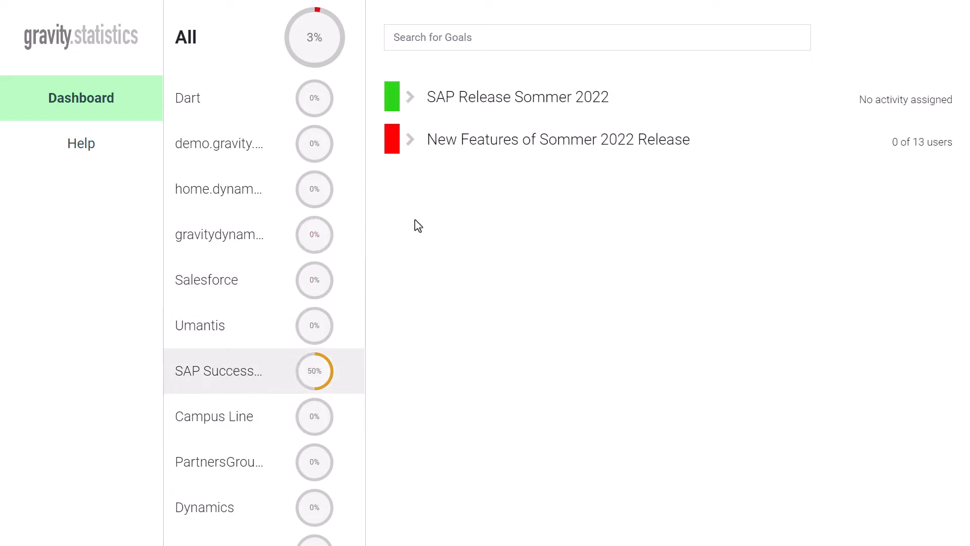
{"action": "left_click", "coordinate": [409, 104]}
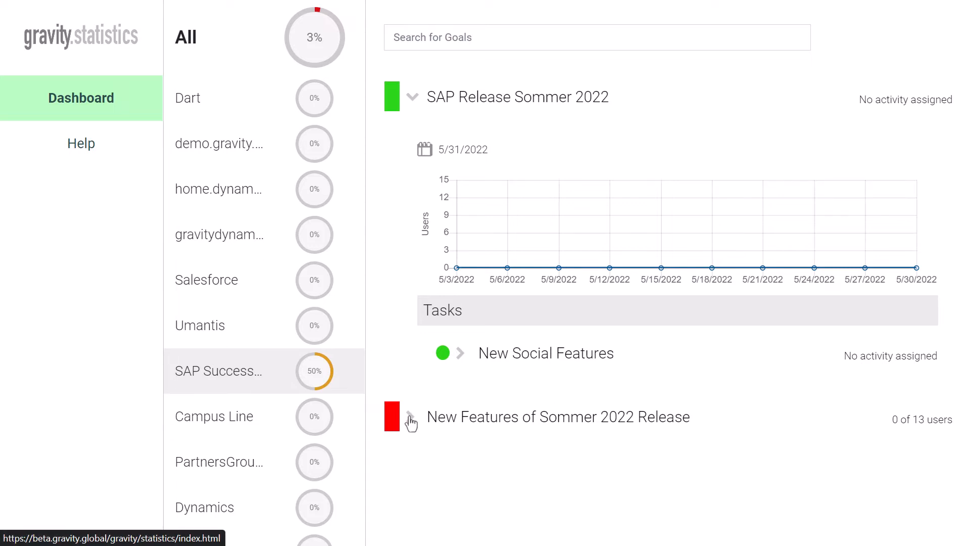
Expand the New Features of Sommer 2022 Release goal and examine the user chart of its New Quick Actions task.
{"action": "left_click", "coordinate": [410, 420]}
{"action": "scroll", "coordinate": [524, 374], "scroll_direction": "down", "scroll_amount": 2}
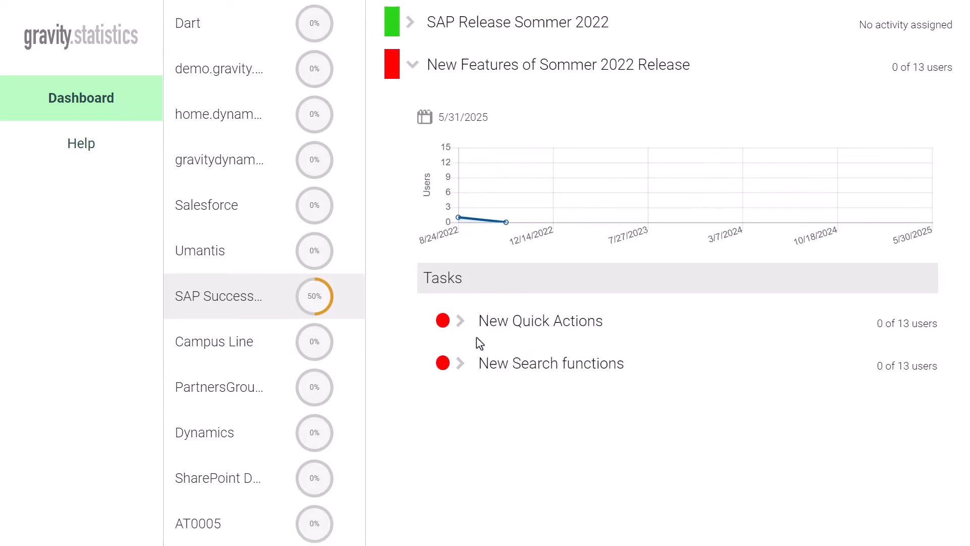
{"action": "left_click", "coordinate": [461, 321]}
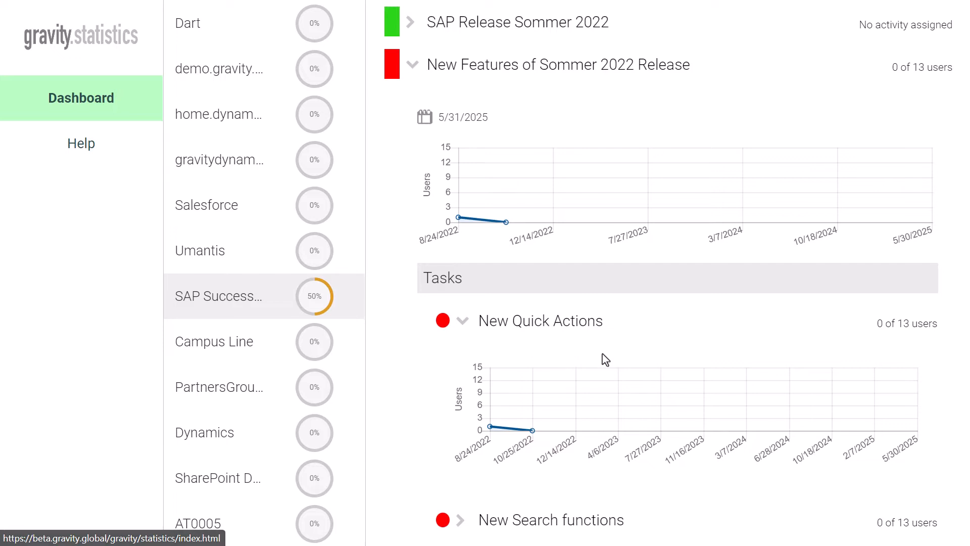
{"action": "scroll", "coordinate": [604, 359], "scroll_direction": "down", "scroll_amount": 1}
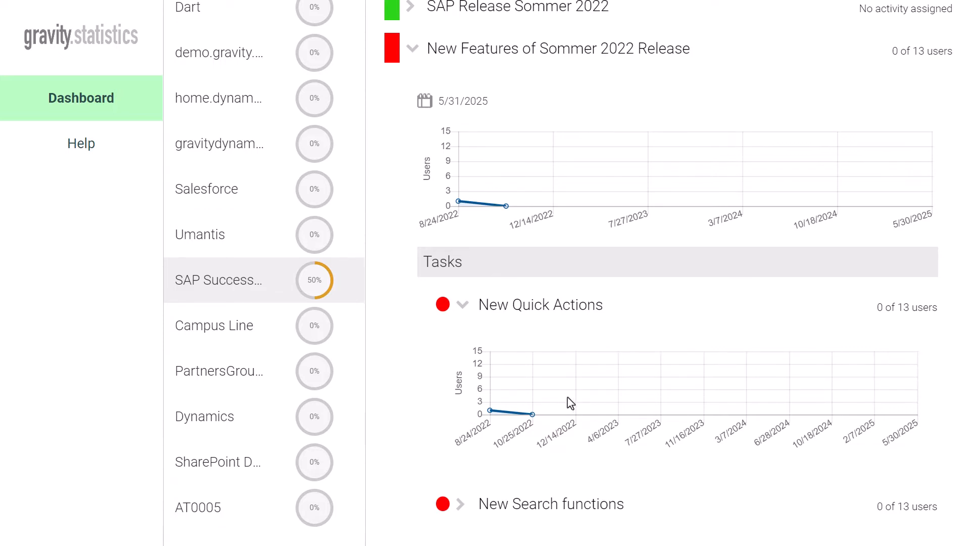
{"action": "scroll", "coordinate": [572, 393], "scroll_direction": "up", "scroll_amount": 2}
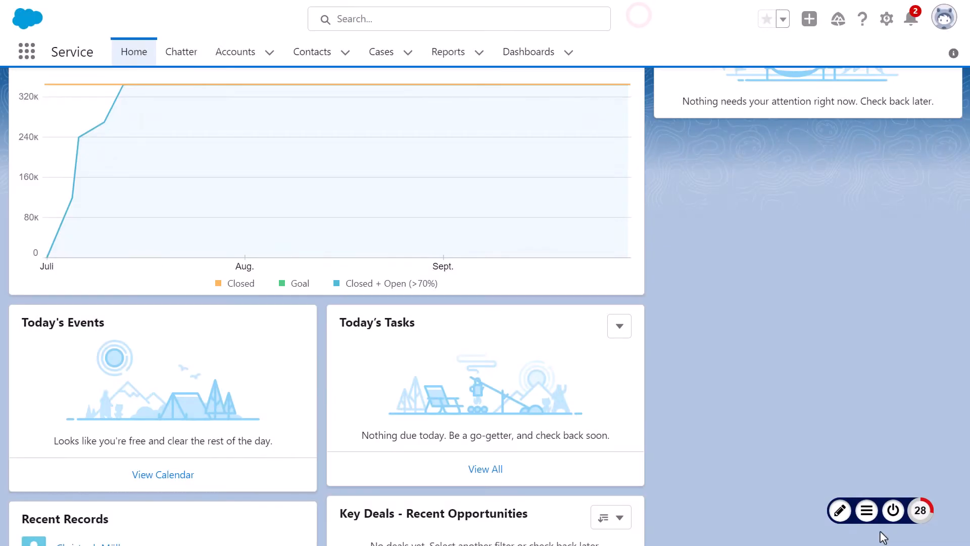
Open the onboarding goal First Steps in Salesforce, set its dates to 22.10.2022 - 02.02.2023, and save it.
{"action": "left_click", "coordinate": [866, 510]}
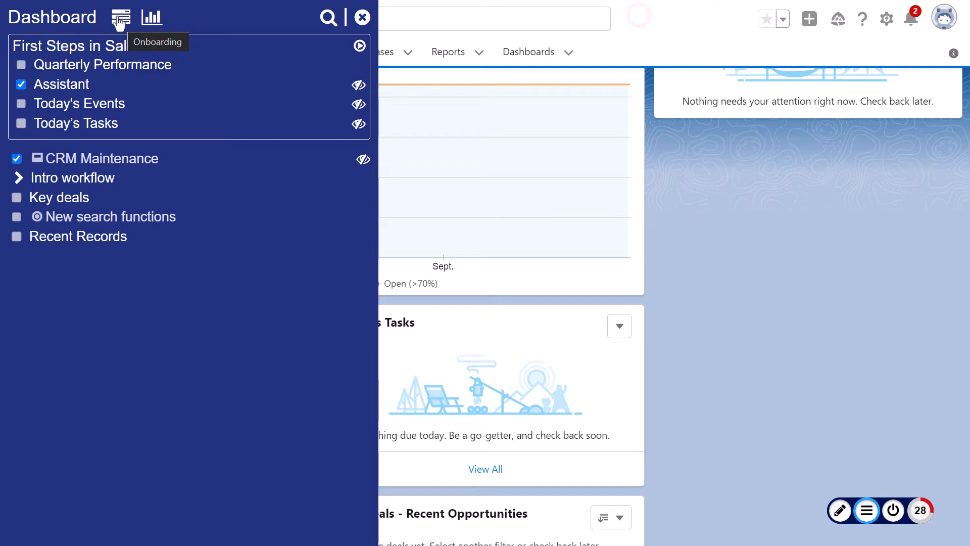
{"action": "left_click", "coordinate": [119, 21]}
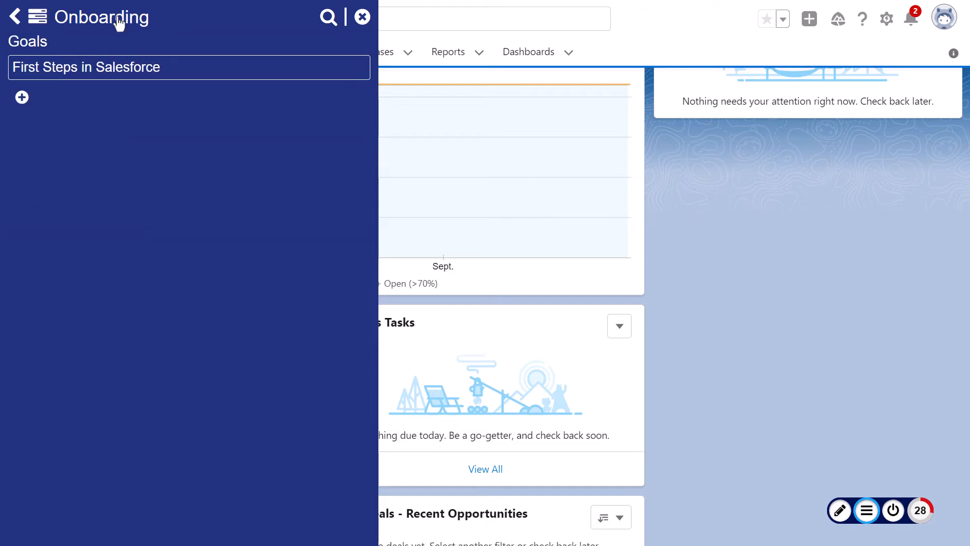
{"action": "left_click", "coordinate": [131, 76]}
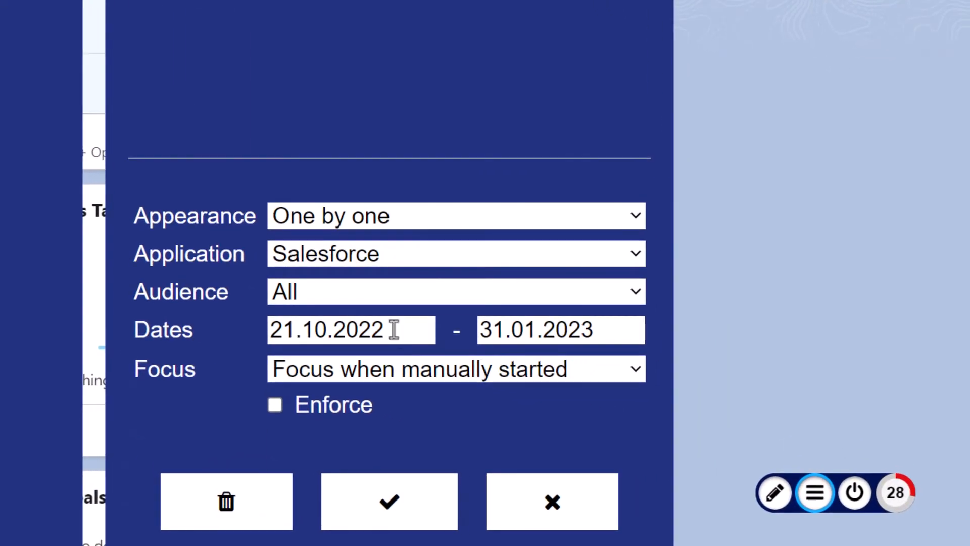
{"action": "left_click", "coordinate": [393, 329]}
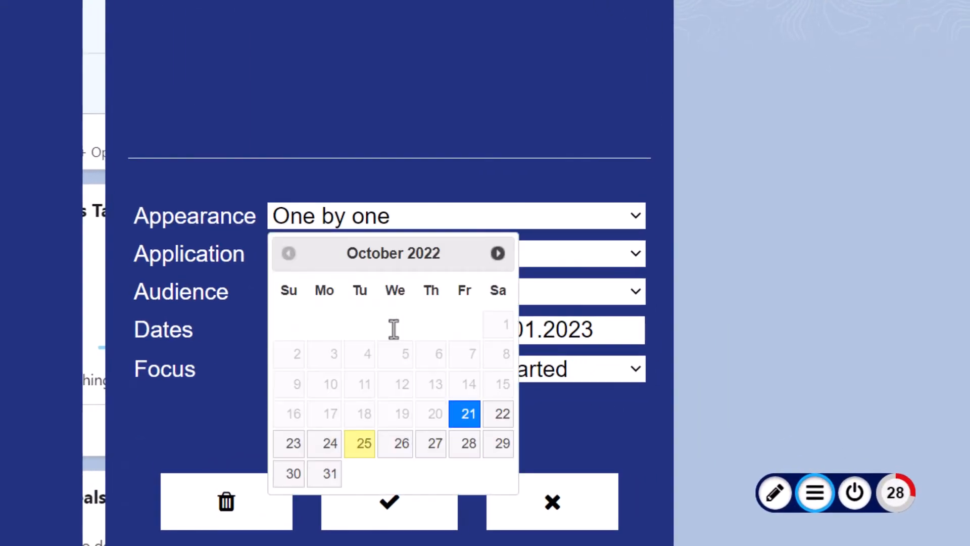
{"action": "left_click", "coordinate": [501, 415]}
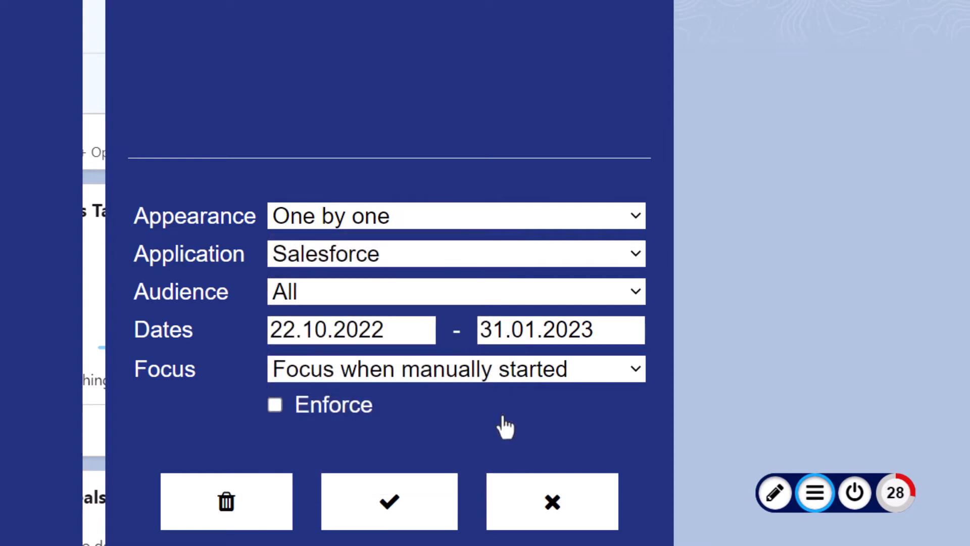
{"action": "left_click", "coordinate": [534, 331]}
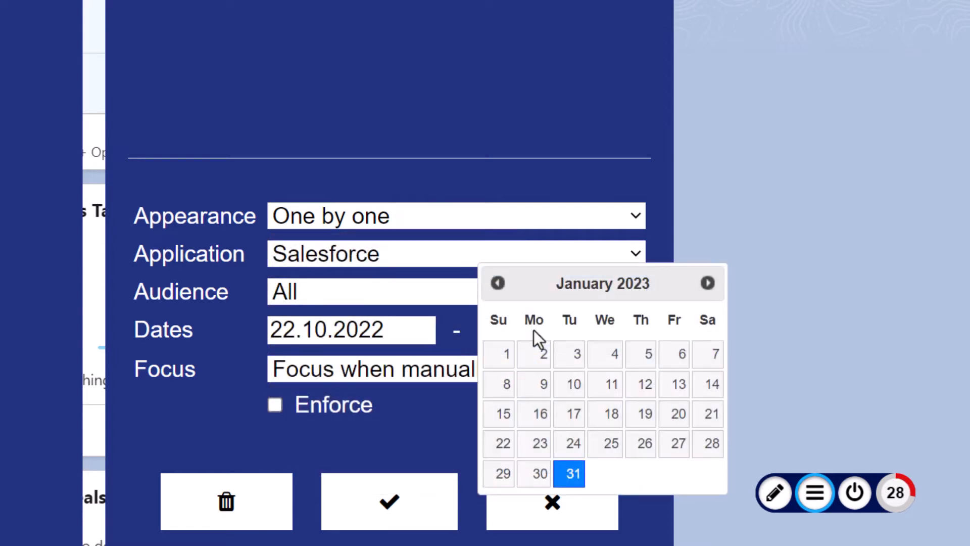
{"action": "left_click", "coordinate": [708, 284]}
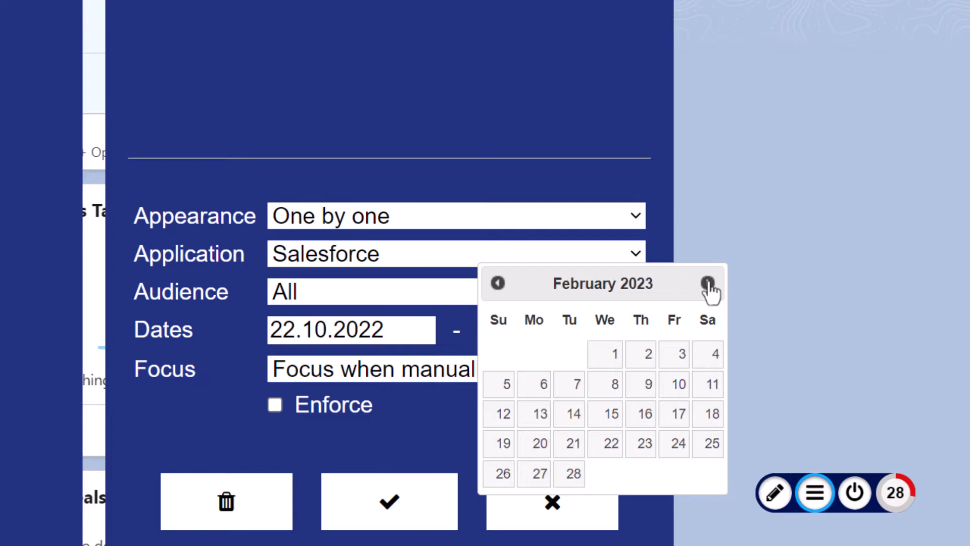
{"action": "left_click", "coordinate": [648, 356]}
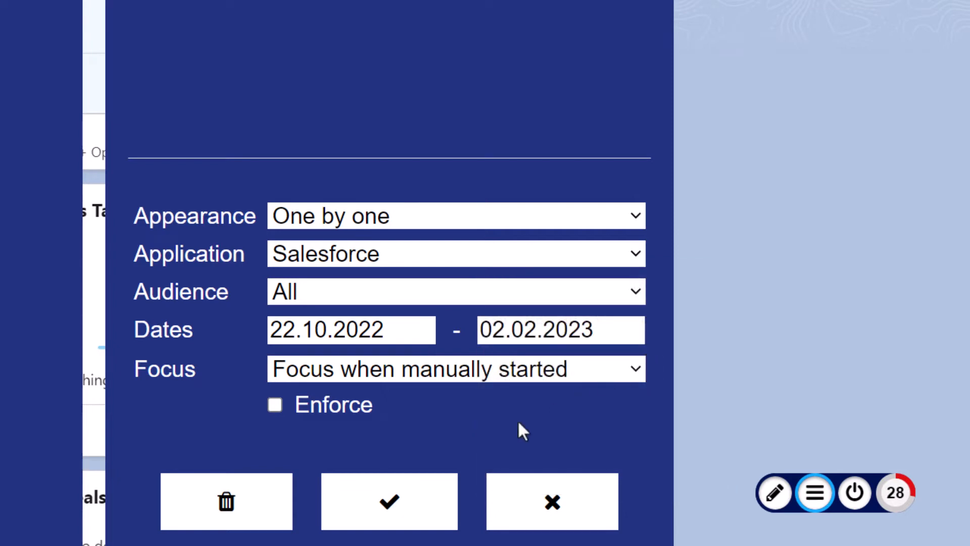
{"action": "left_click", "coordinate": [379, 509]}
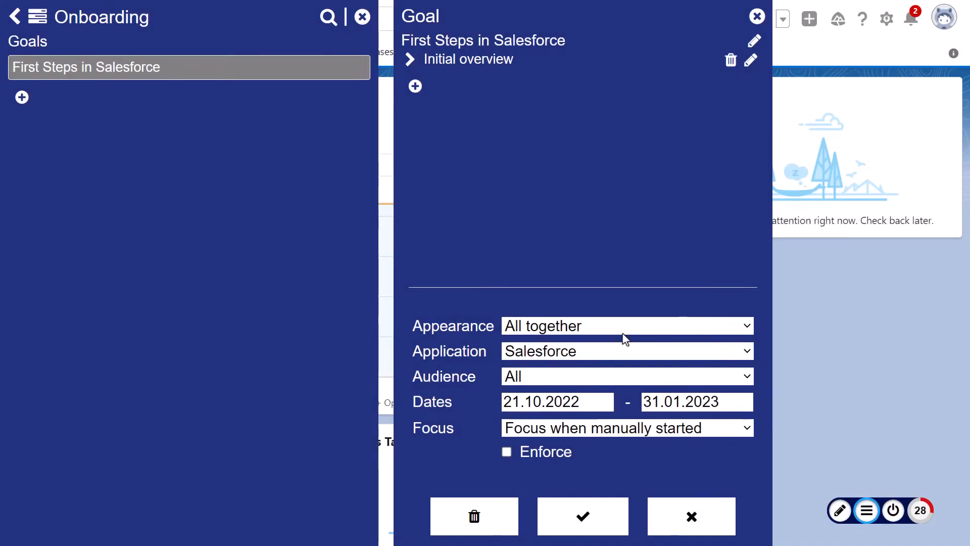
Set the goal's appearance to One by one; in Initial overview, move Today's Tasks above Today's Events and Quarterly Performance below Assistant.
{"action": "left_click", "coordinate": [745, 327]}
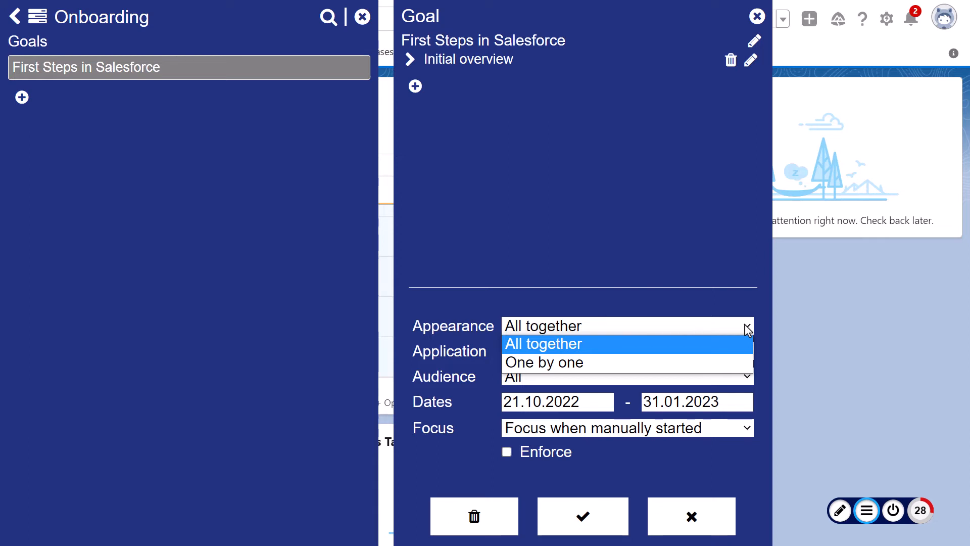
{"action": "left_click", "coordinate": [677, 369]}
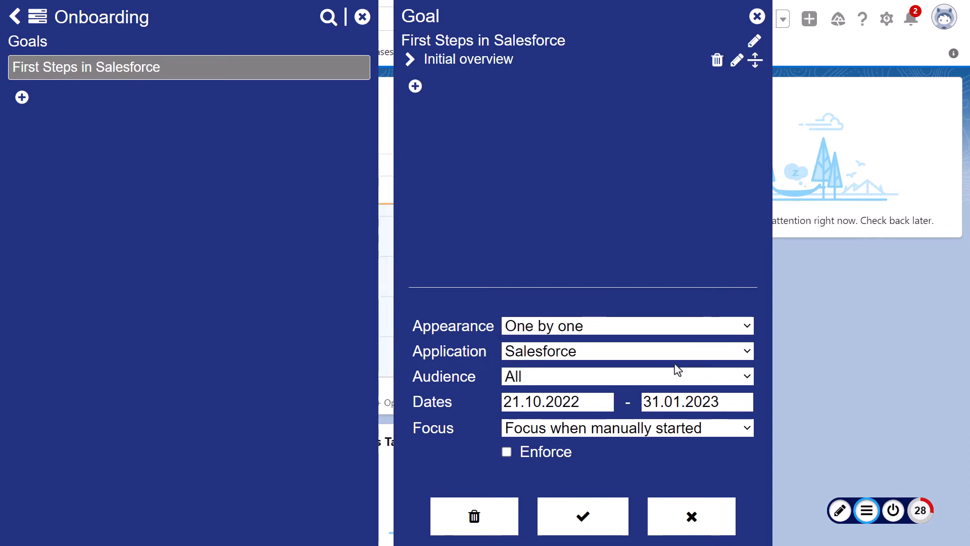
{"action": "left_click", "coordinate": [411, 61]}
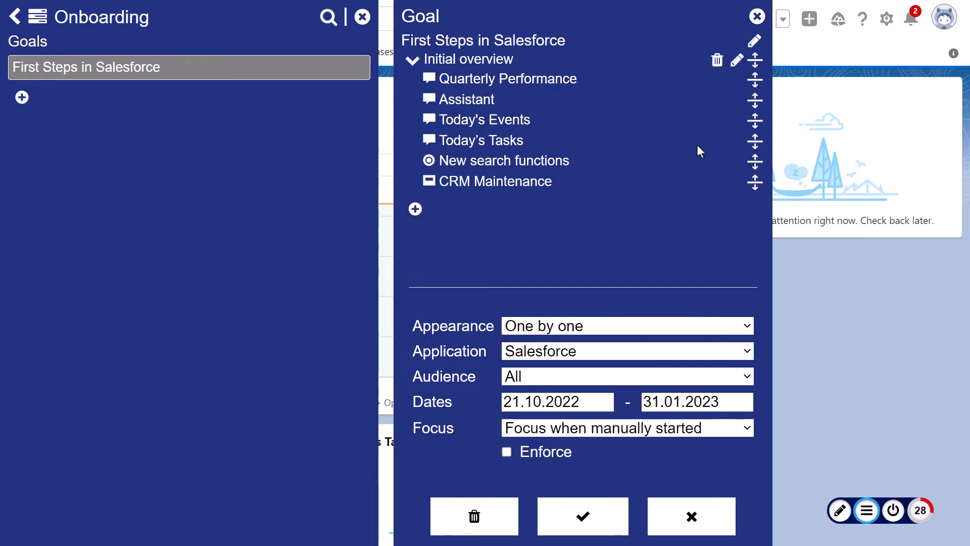
{"action": "left_click_drag", "start_coordinate": [751, 143], "coordinate": [755, 117]}
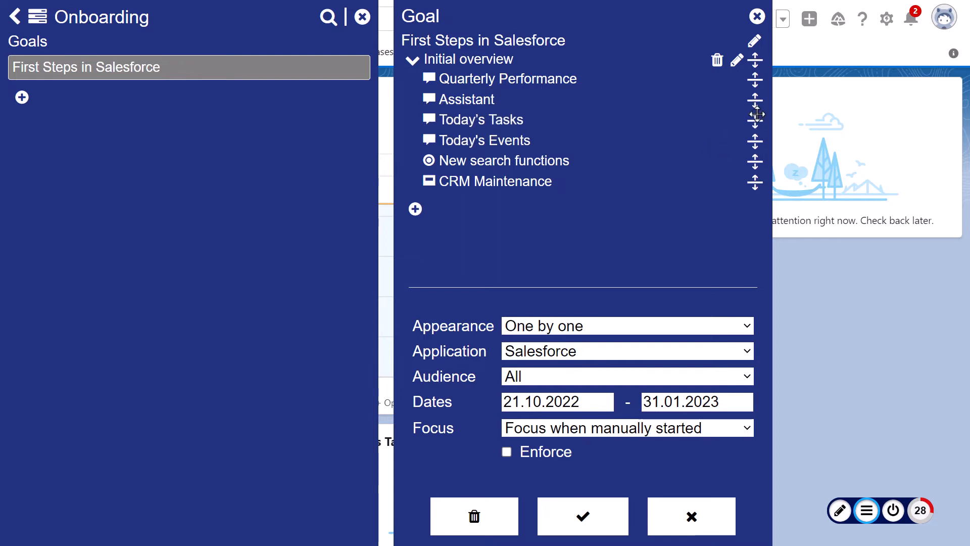
{"action": "left_click_drag", "start_coordinate": [754, 80], "coordinate": [756, 100]}
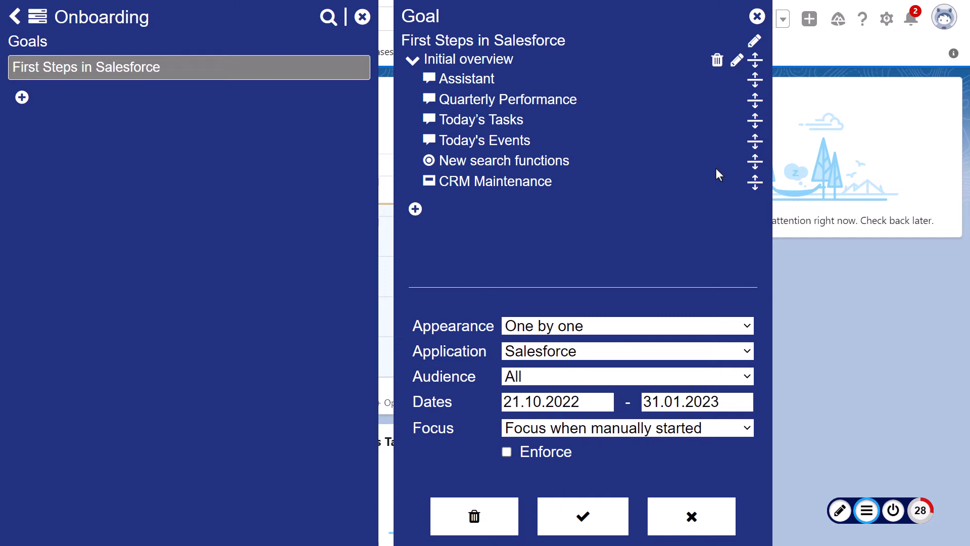
Move Today's Events above Today's Tasks and CRM Maintenance above New search functions, save the goal, and leave Onboarding.
{"action": "left_click_drag", "start_coordinate": [754, 141], "coordinate": [754, 119]}
{"action": "left_click_drag", "start_coordinate": [756, 183], "coordinate": [755, 161]}
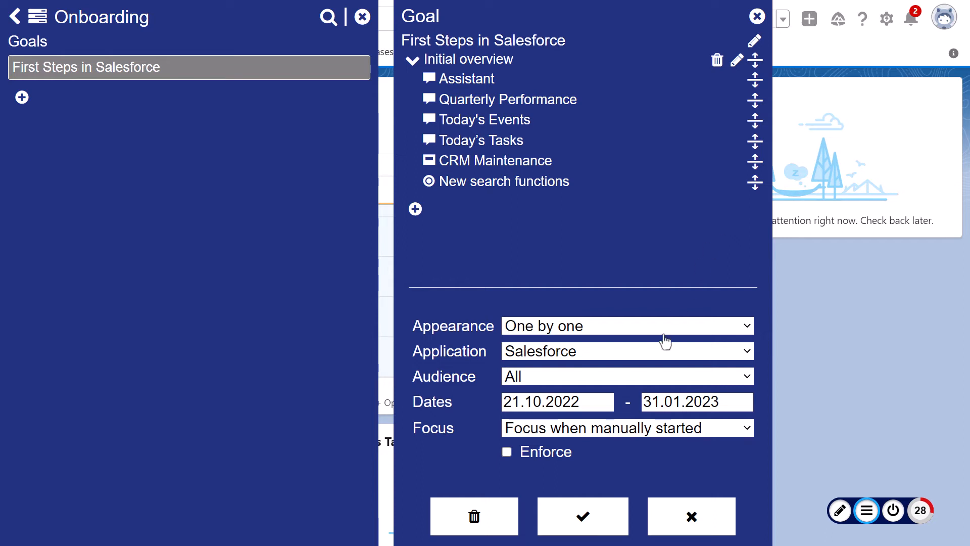
{"action": "left_click", "coordinate": [579, 520]}
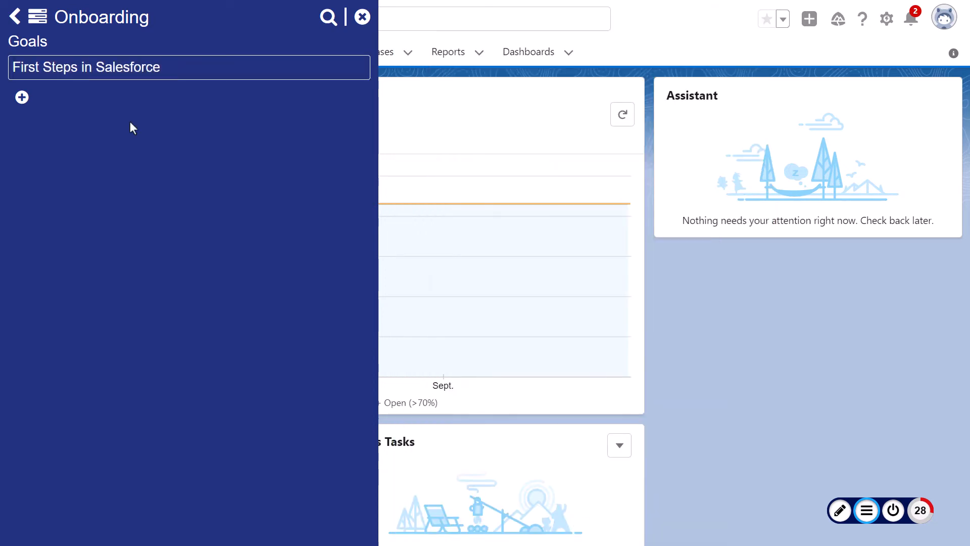
{"action": "left_click", "coordinate": [16, 18]}
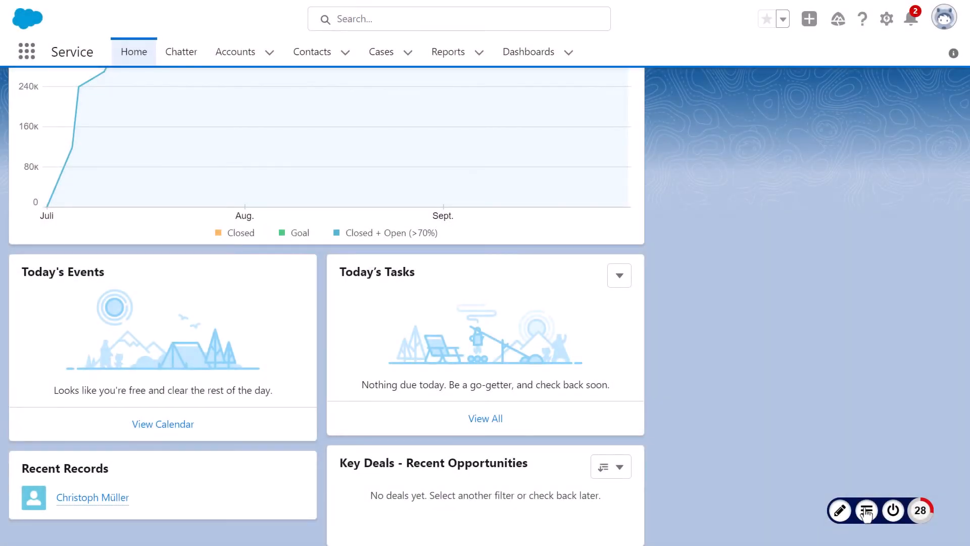
Set the focus of the First Steps in Salesforce goal to Focus to this Goal's content, save it, and close the dashboard.
{"action": "left_click", "coordinate": [867, 510]}
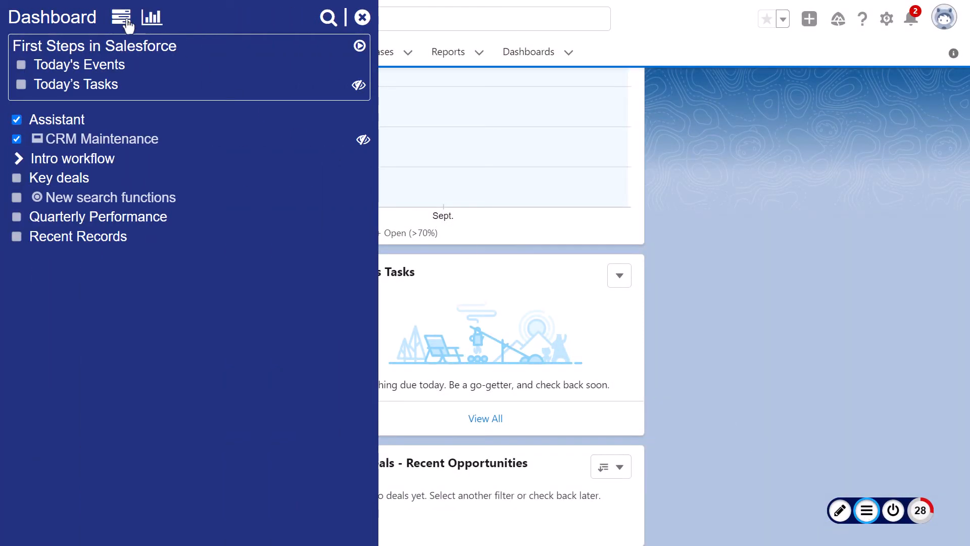
{"action": "left_click", "coordinate": [122, 23]}
{"action": "left_click", "coordinate": [131, 72]}
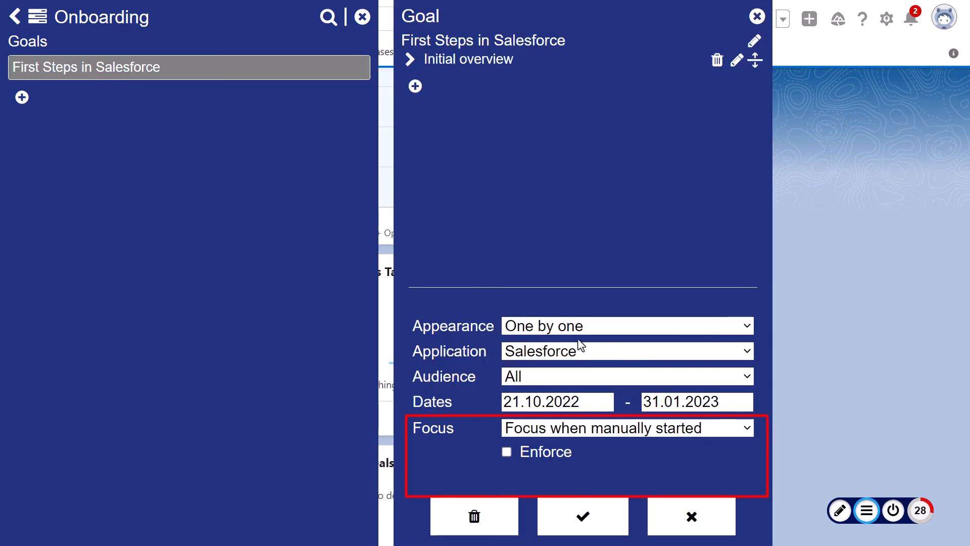
{"action": "left_click", "coordinate": [725, 433]}
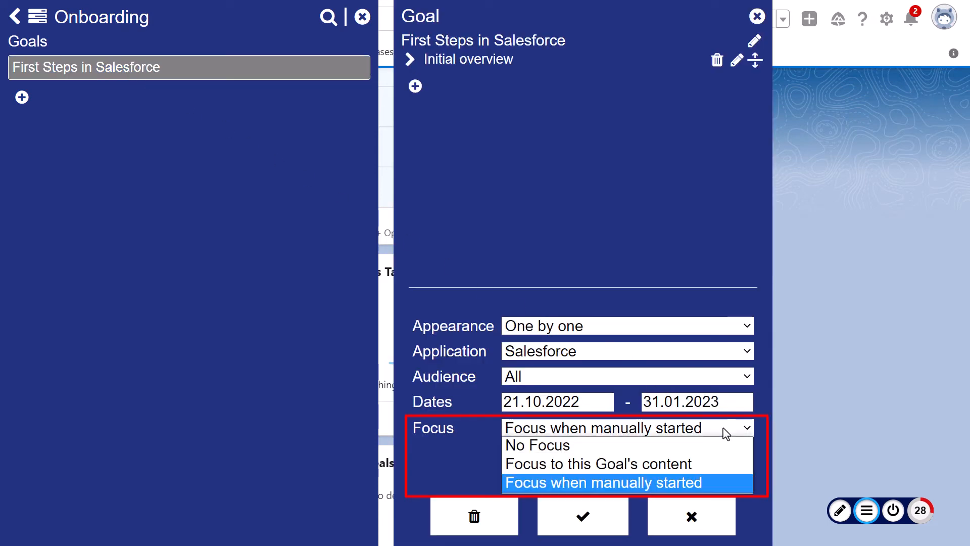
{"action": "left_click", "coordinate": [693, 465]}
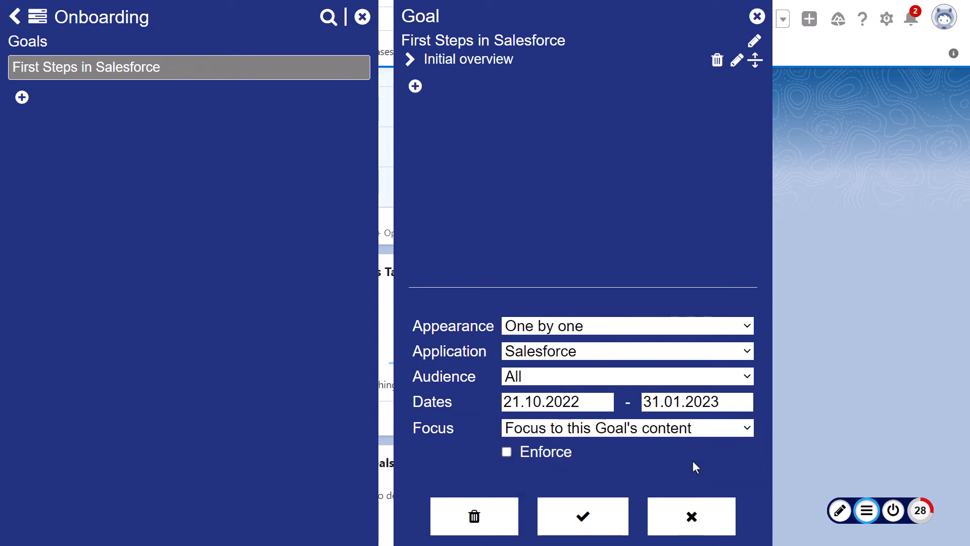
{"action": "left_click", "coordinate": [582, 520]}
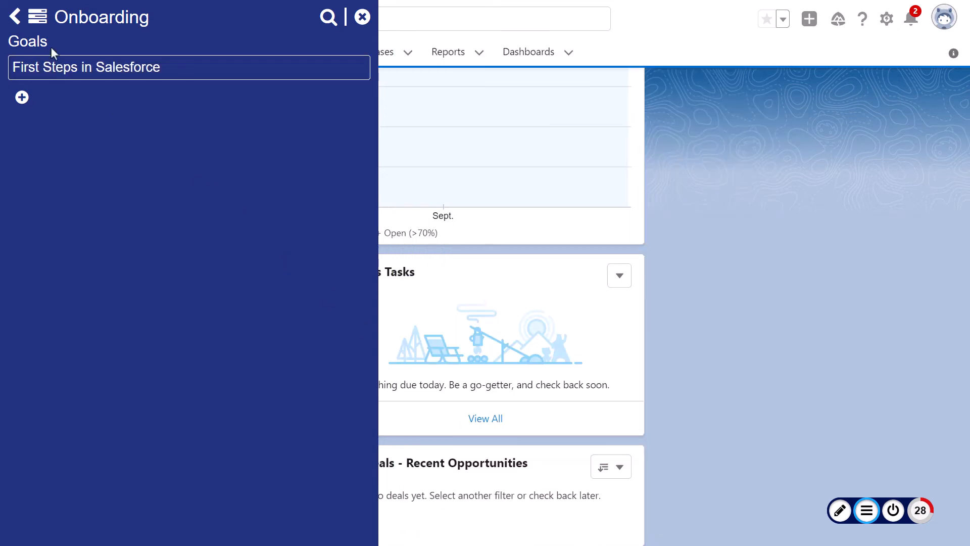
{"action": "left_click", "coordinate": [13, 18]}
{"action": "left_click", "coordinate": [361, 17]}
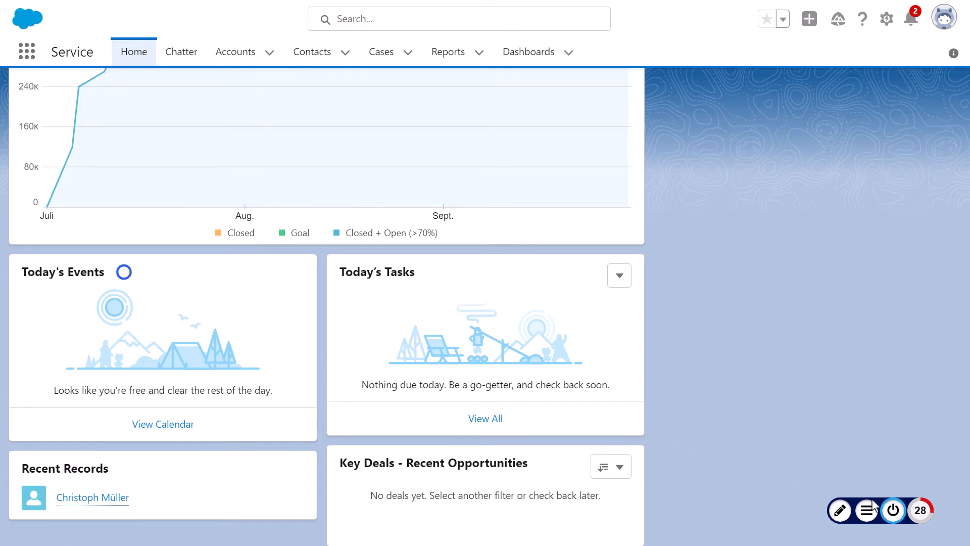
Switch hotspot editing on and off, and open the First Steps in Salesforce goal from the dashboard's onboarding goals.
{"action": "left_click", "coordinate": [839, 511]}
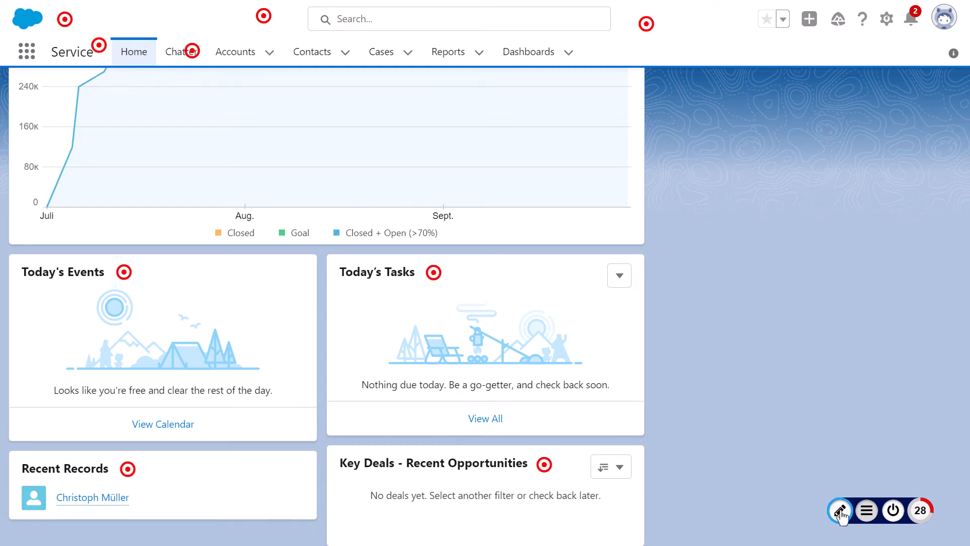
{"action": "left_click", "coordinate": [839, 511]}
{"action": "left_click", "coordinate": [867, 510]}
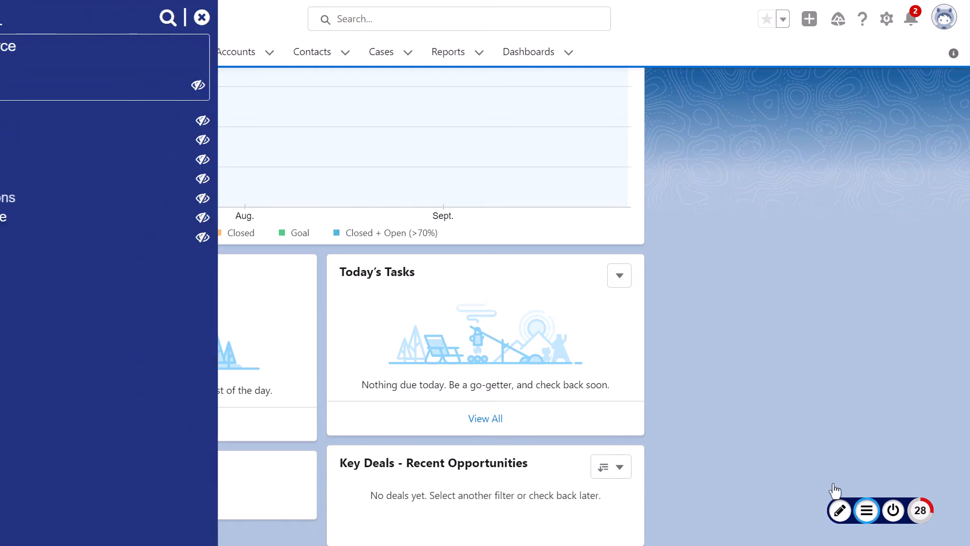
{"action": "left_click", "coordinate": [130, 21]}
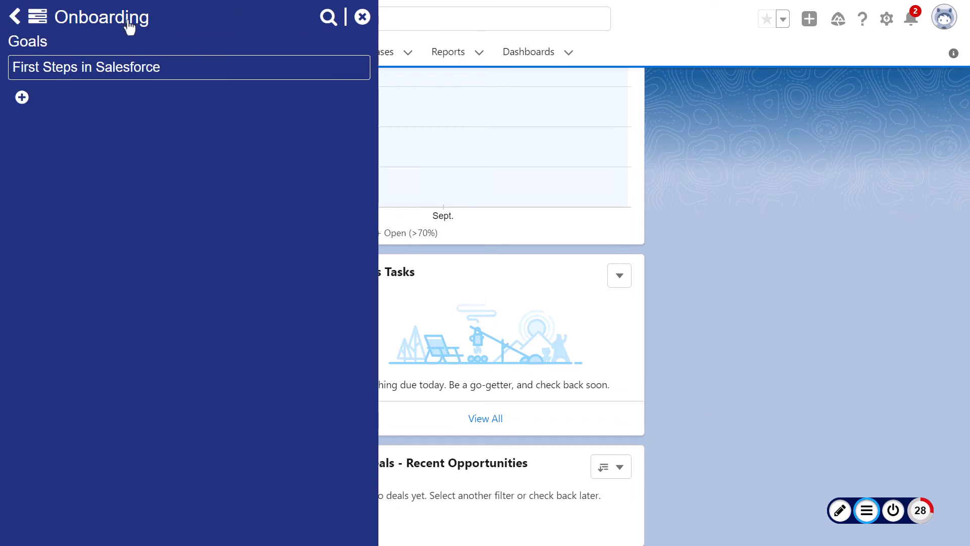
{"action": "left_click", "coordinate": [132, 68]}
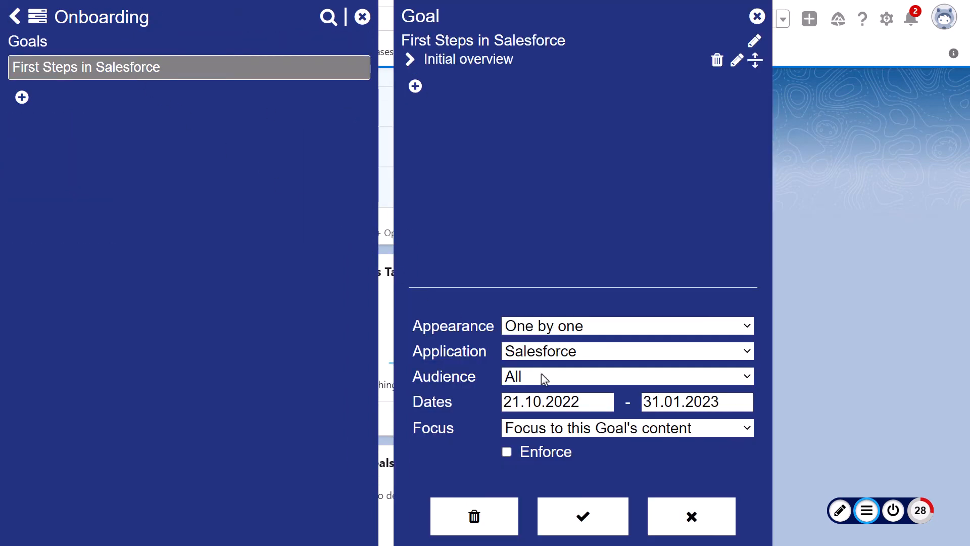
Set the goal's focus to Focus when manually started, save it, and close the dashboard.
{"action": "left_click", "coordinate": [615, 430]}
{"action": "key", "text": "Up"}
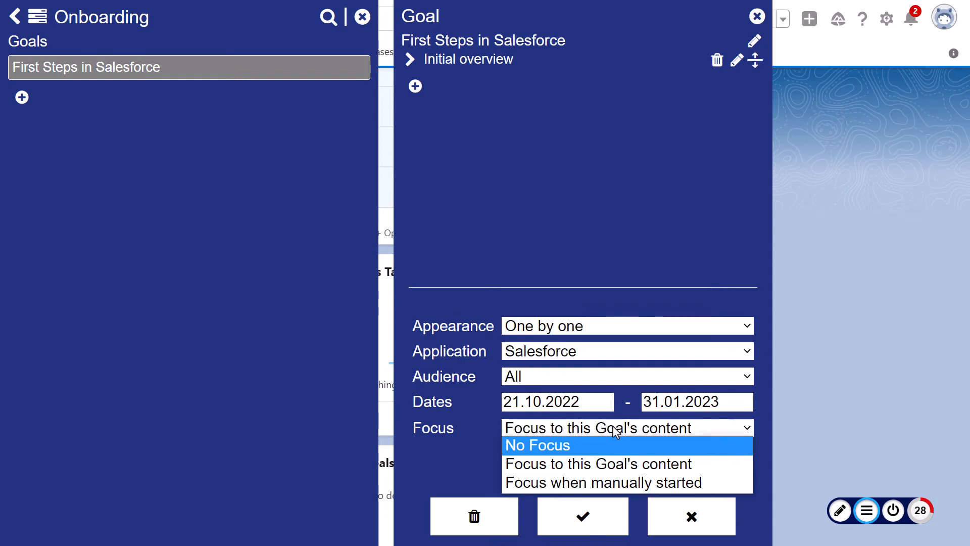
{"action": "key", "text": "Down"}
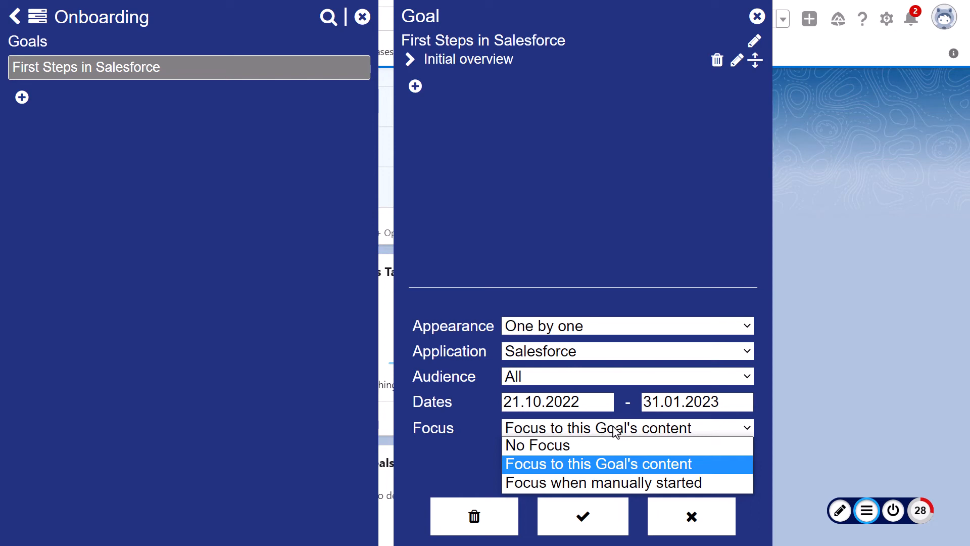
{"action": "key", "text": "Down"}
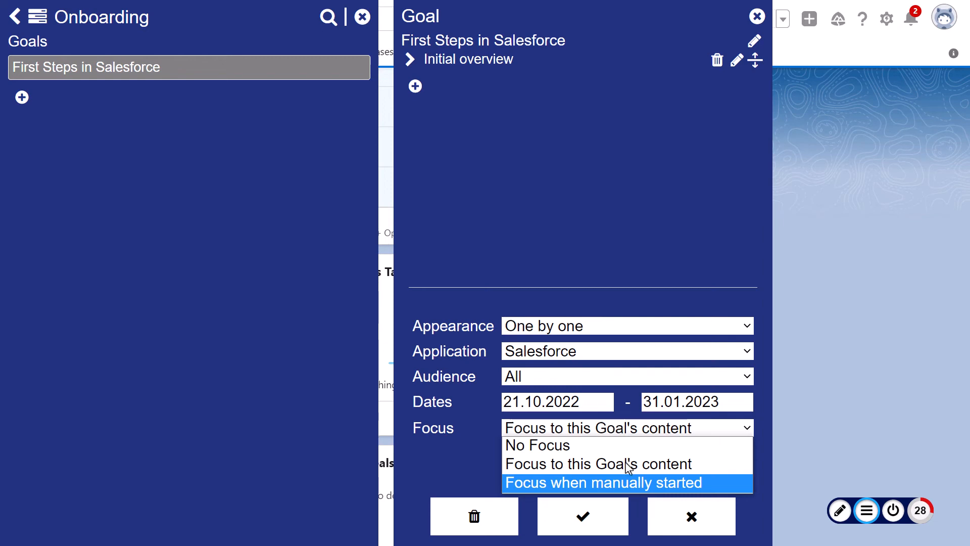
{"action": "left_click", "coordinate": [632, 482]}
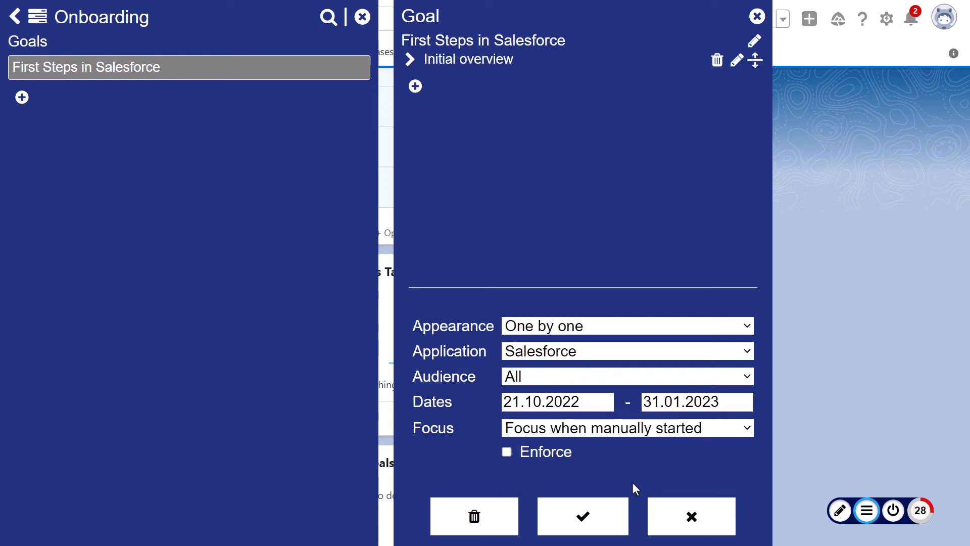
{"action": "left_click", "coordinate": [584, 520]}
{"action": "left_click", "coordinate": [15, 20]}
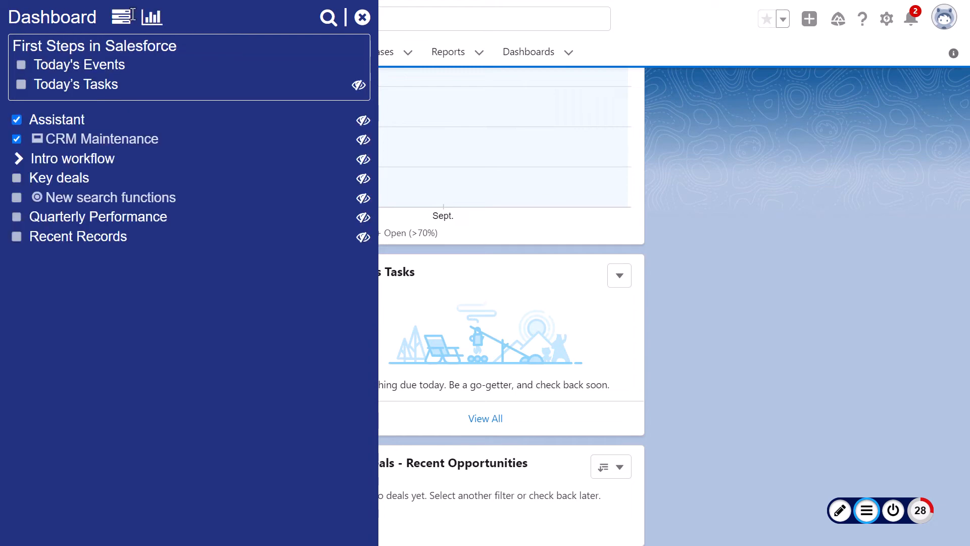
{"action": "left_click", "coordinate": [362, 17]}
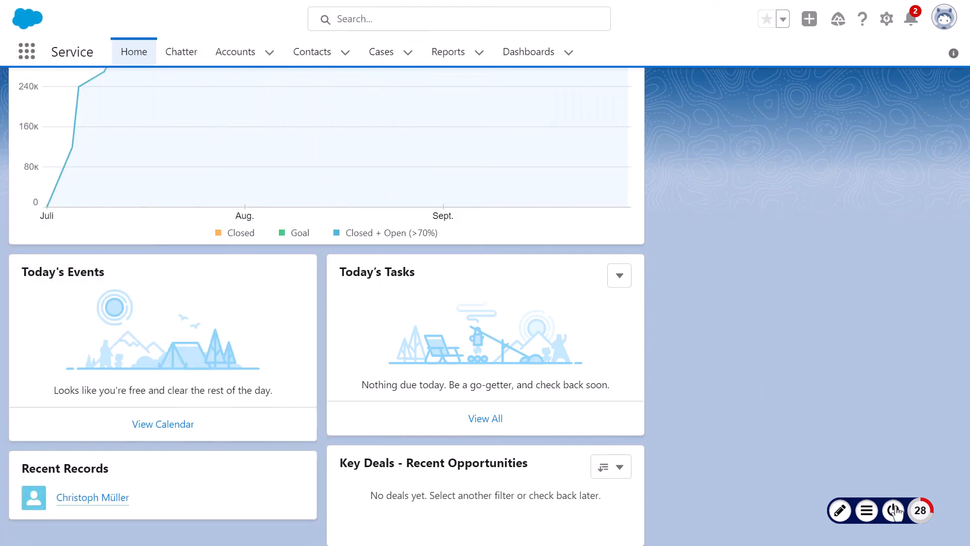
Turn on the callouts, open the Today's Events callout, and start the goal's focused mode from it.
{"action": "left_click", "coordinate": [894, 510]}
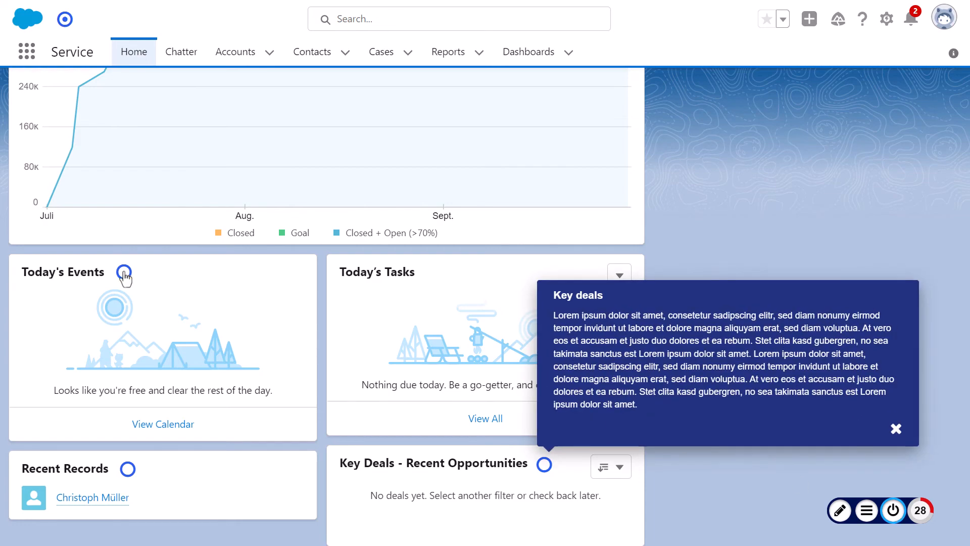
{"action": "left_click", "coordinate": [123, 271]}
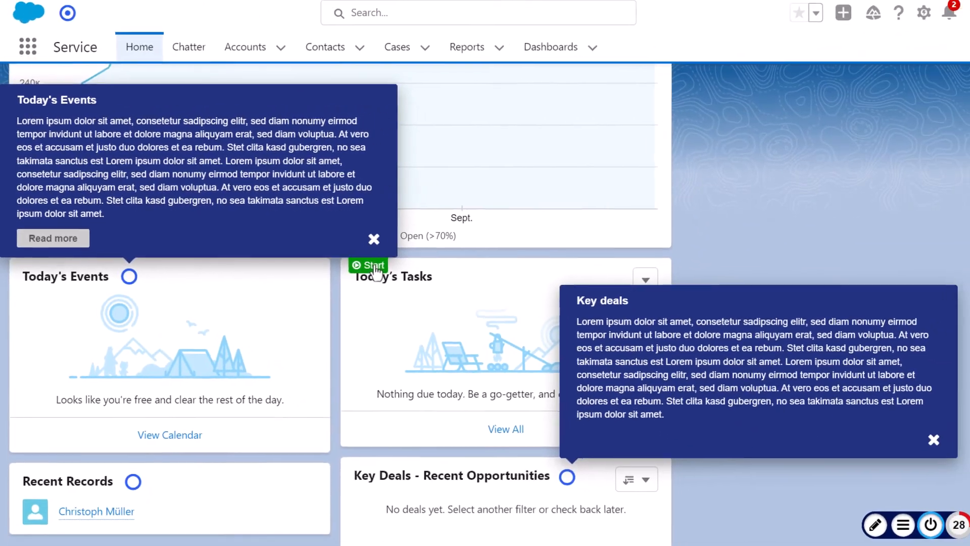
{"action": "left_click", "coordinate": [539, 313]}
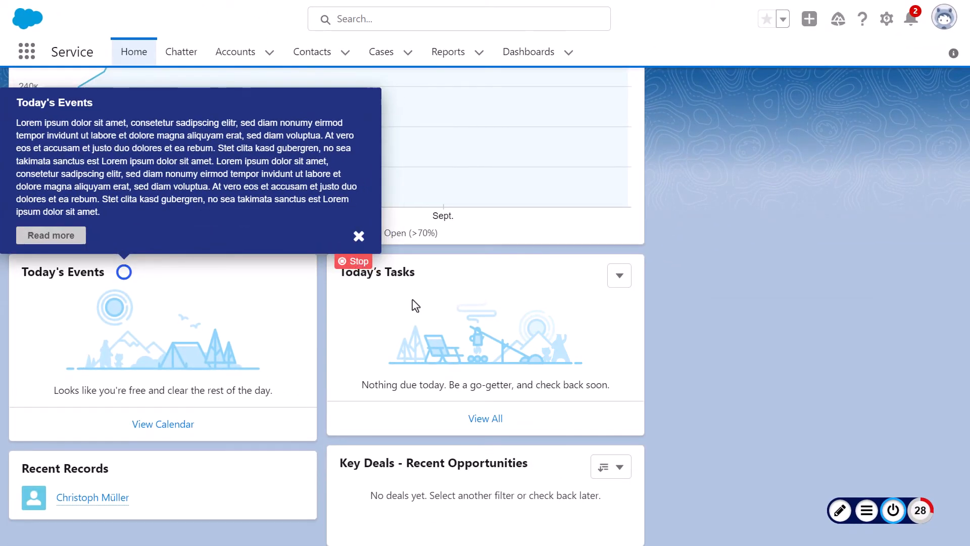
Close the Today's Events callout, and stop the goal's focused mode from the Today's Tasks callout.
{"action": "left_click", "coordinate": [359, 236]}
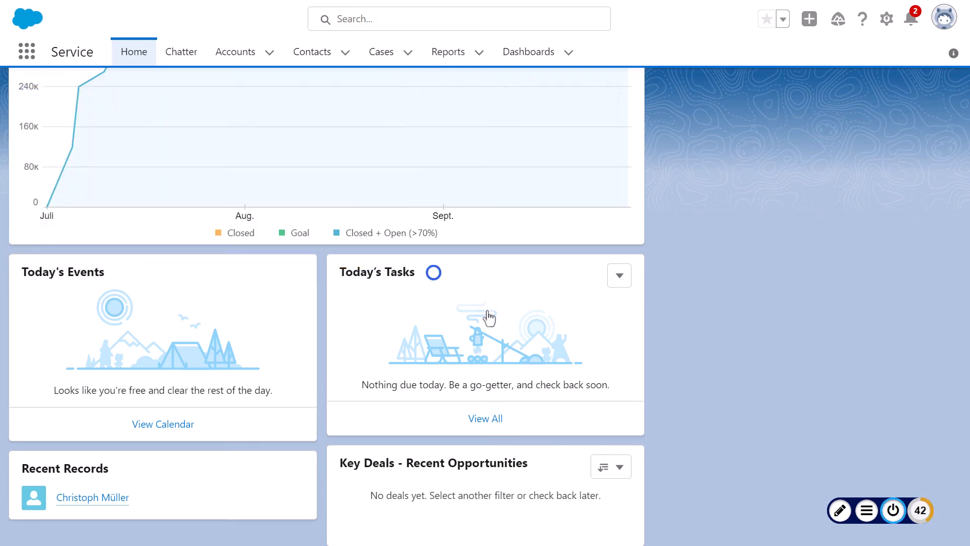
{"action": "left_click", "coordinate": [434, 273]}
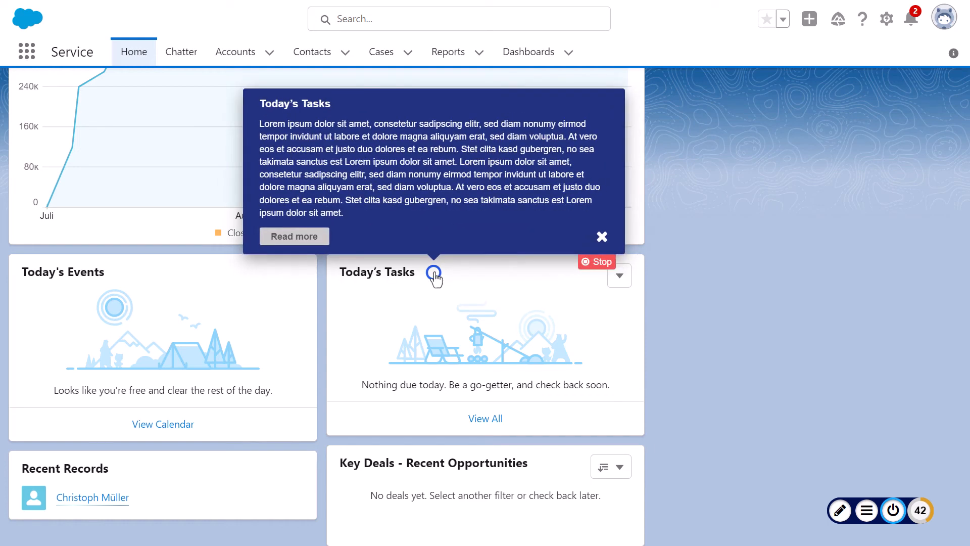
{"action": "left_click", "coordinate": [601, 262]}
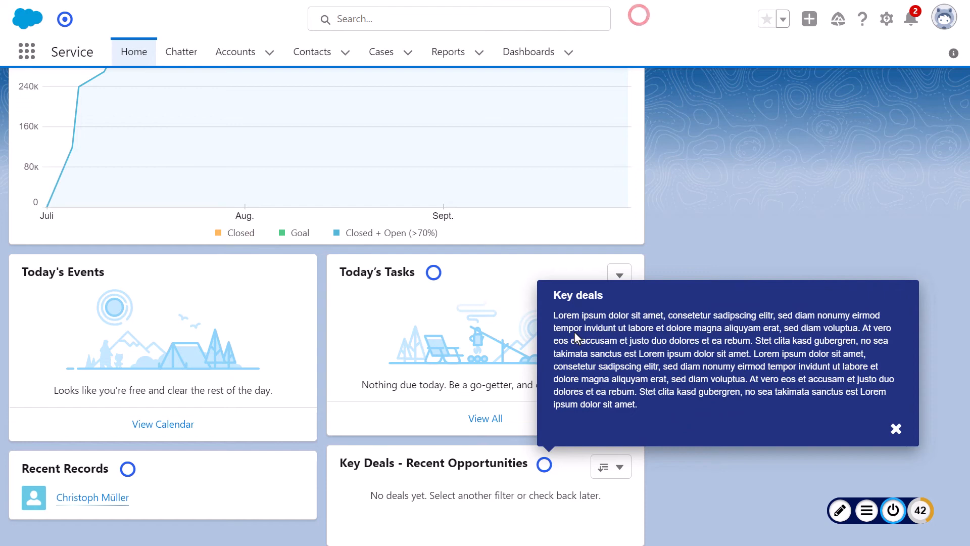
Set the focus of the First Steps in Salesforce onboarding goal to No Focus, save it, and close the dashboard.
{"action": "left_click", "coordinate": [867, 512]}
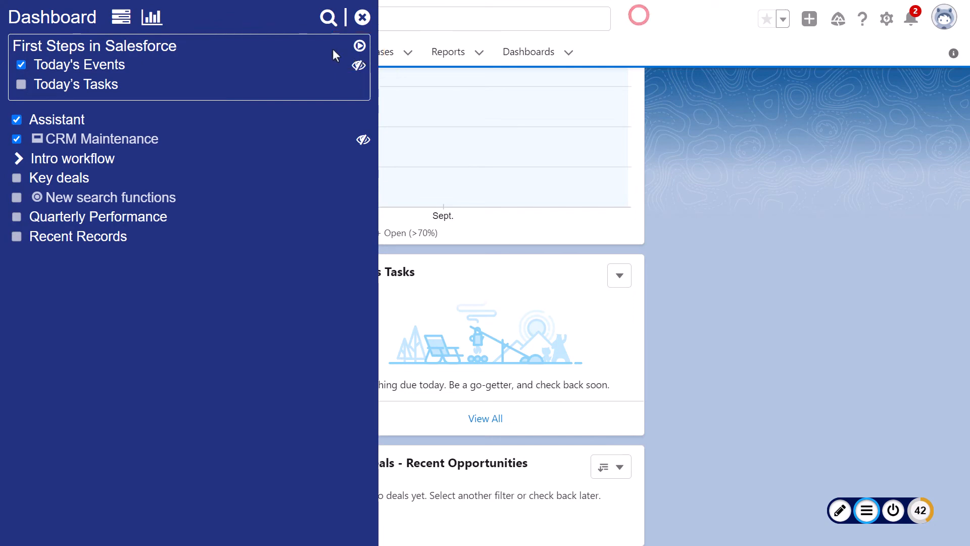
{"action": "left_click", "coordinate": [121, 17]}
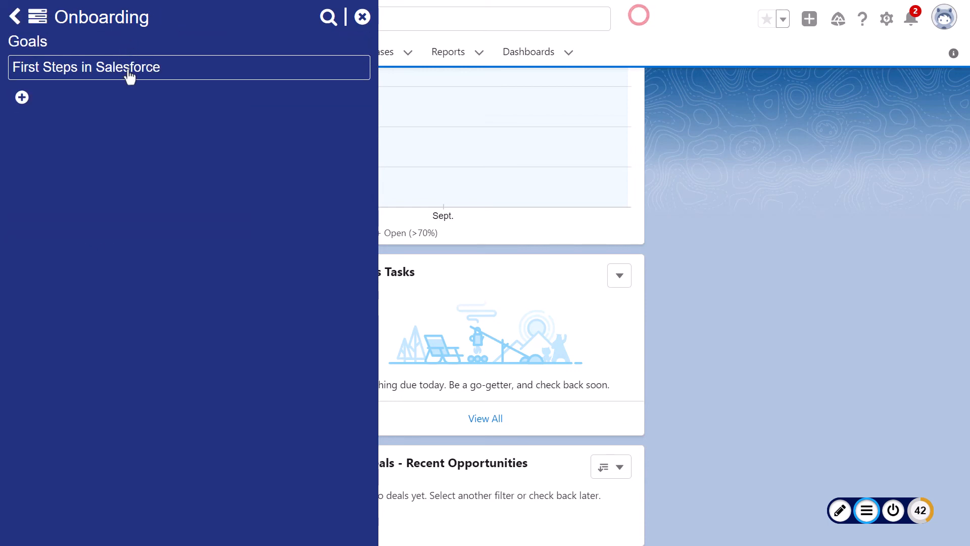
{"action": "left_click", "coordinate": [130, 72]}
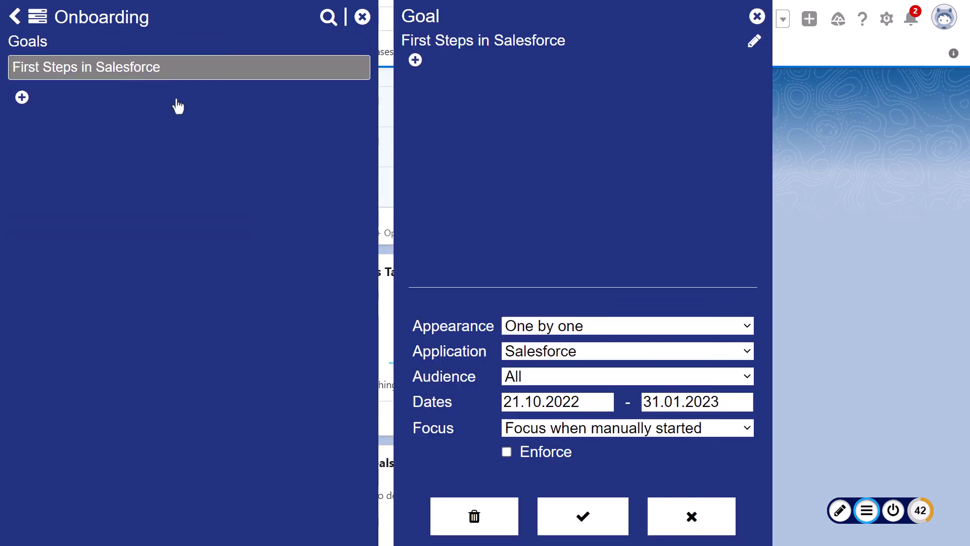
{"action": "left_click", "coordinate": [707, 427]}
{"action": "left_click", "coordinate": [691, 446]}
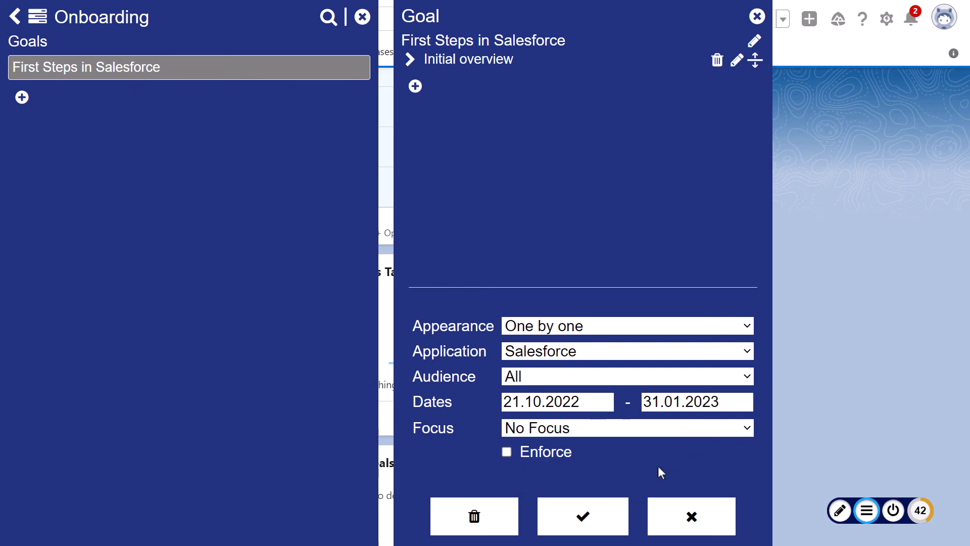
{"action": "left_click", "coordinate": [584, 515]}
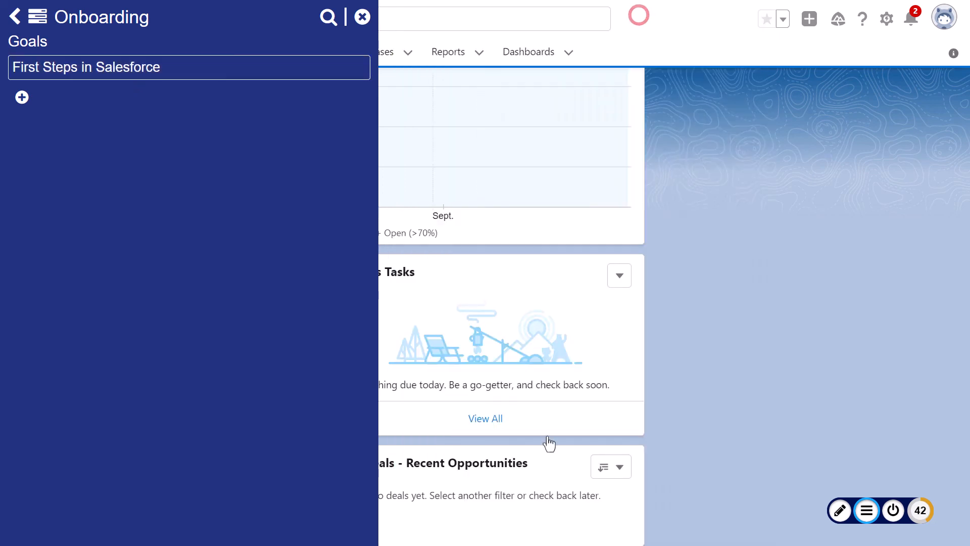
{"action": "left_click", "coordinate": [362, 17]}
{"action": "left_click", "coordinate": [638, 14]}
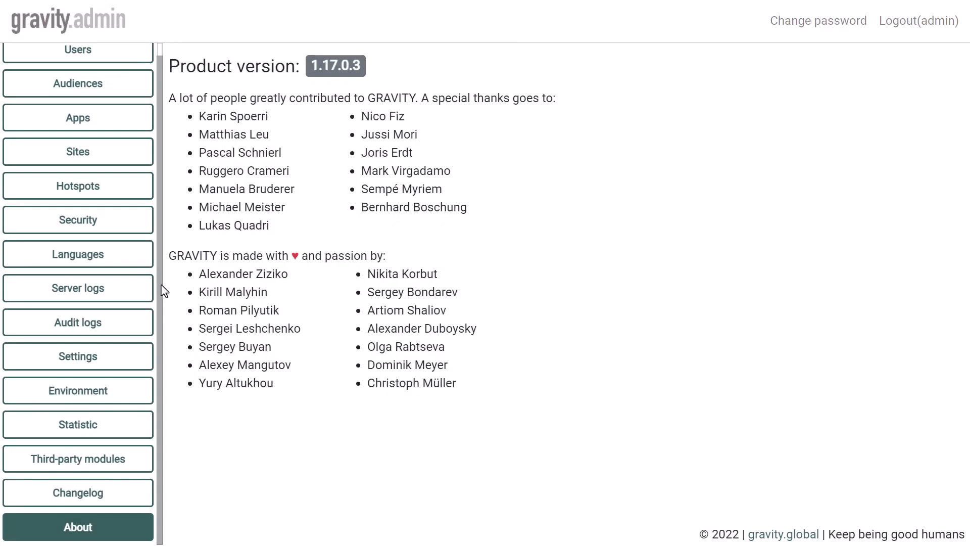
In gravity.admin, open the Languages page and examine the languages available to add.
{"action": "left_click", "coordinate": [120, 260]}
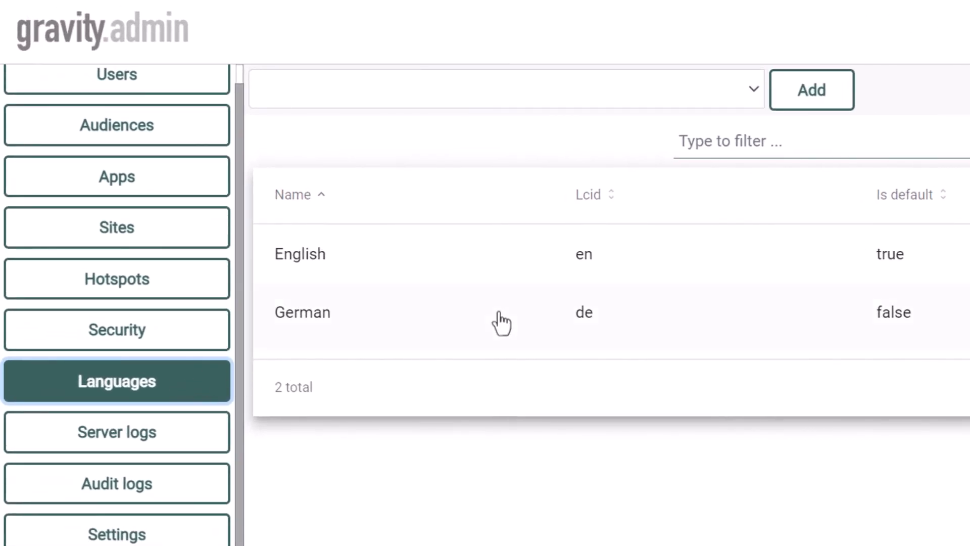
{"action": "left_click", "coordinate": [755, 89]}
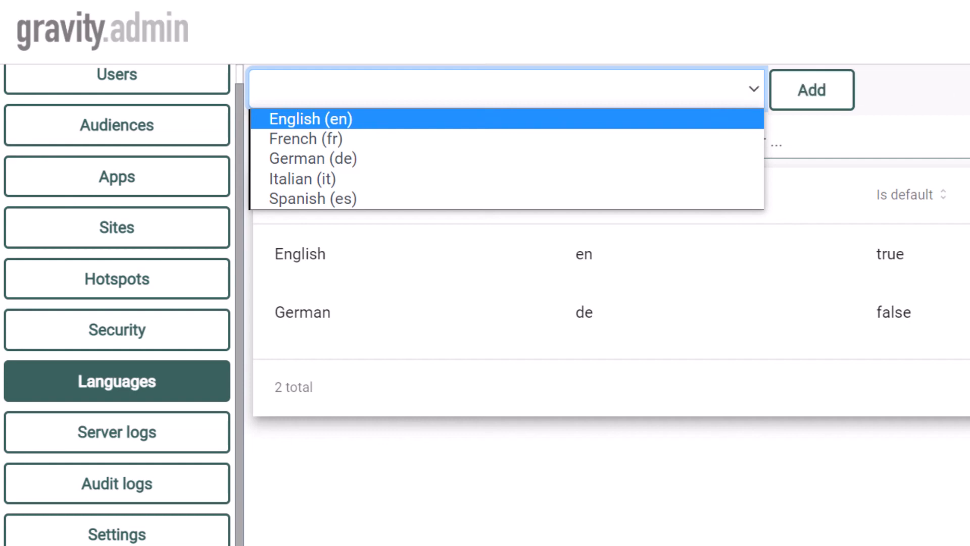
{"action": "key", "text": "Escape"}
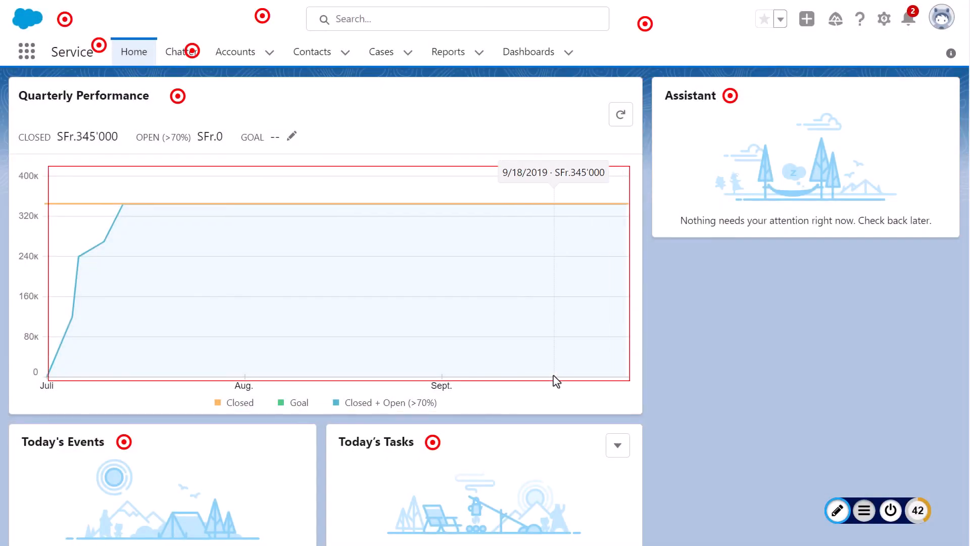
Start a new single callout on the Quarterly Performance chart in Salesforce and open its callout content with the image area.
{"action": "right_click", "coordinate": [556, 381]}
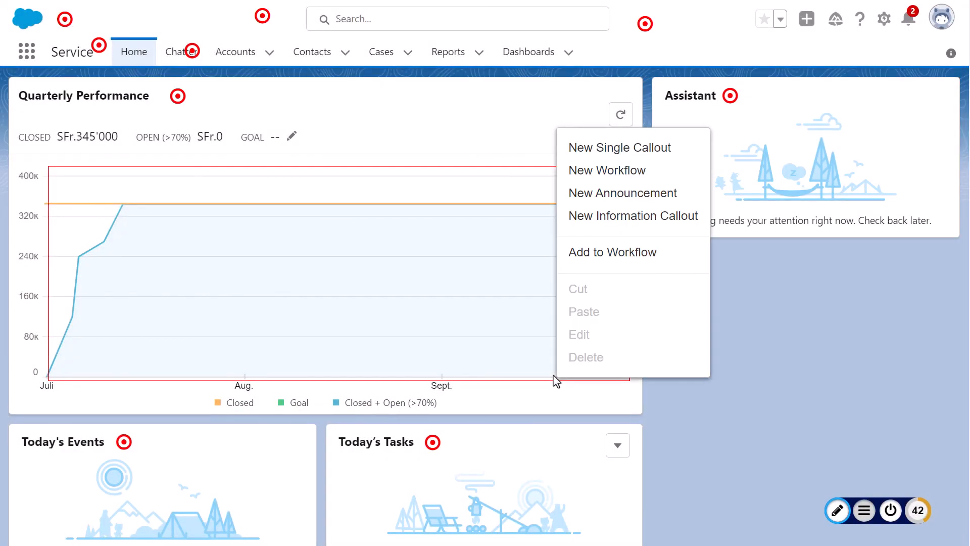
{"action": "left_click", "coordinate": [611, 157]}
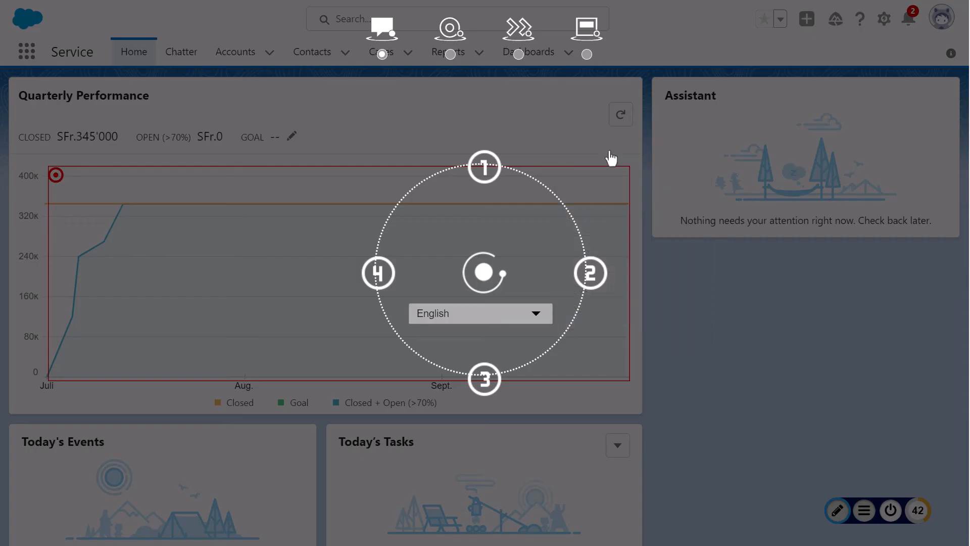
{"action": "left_click", "coordinate": [498, 172]}
{"action": "left_click", "coordinate": [647, 287]}
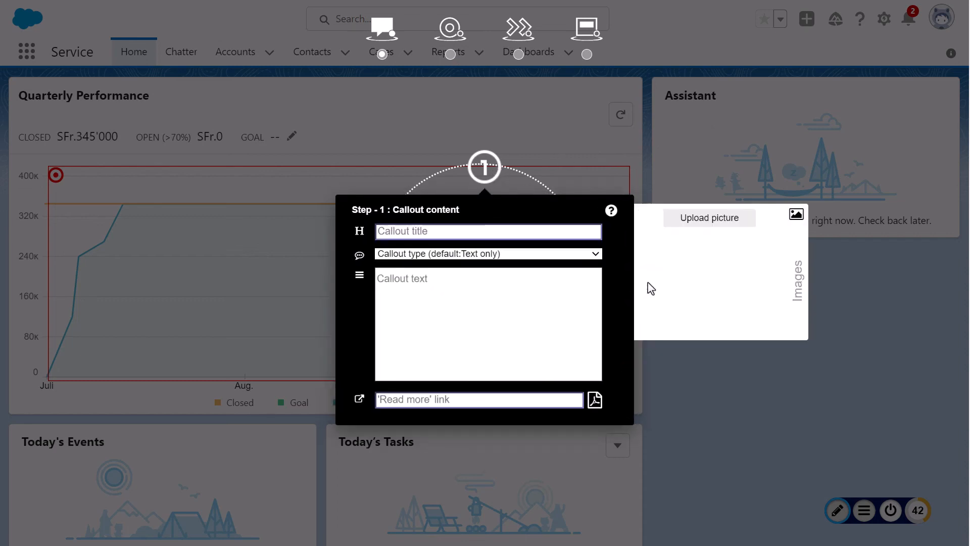
Upload the picture salesforce-search-bar-1-589-249px.png to the callout, close its content, and open step 3.
{"action": "left_click", "coordinate": [724, 219]}
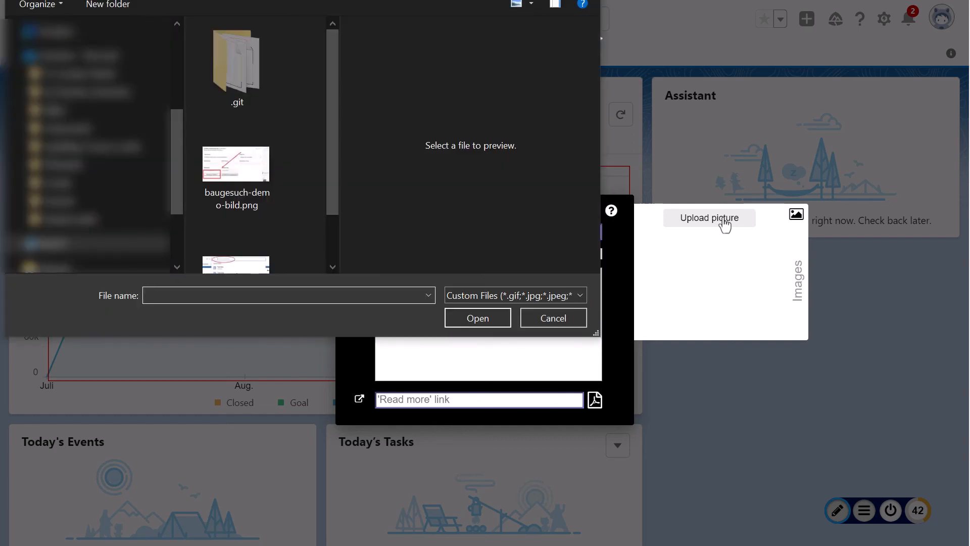
{"action": "scroll", "coordinate": [339, 176], "scroll_direction": "down", "scroll_amount": 1}
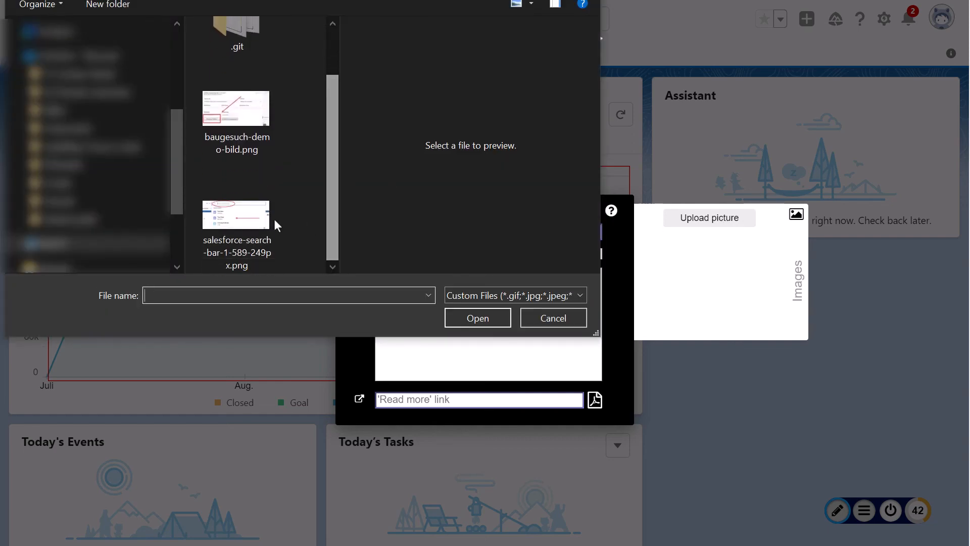
{"action": "left_click", "coordinate": [258, 224]}
{"action": "left_click", "coordinate": [470, 317]}
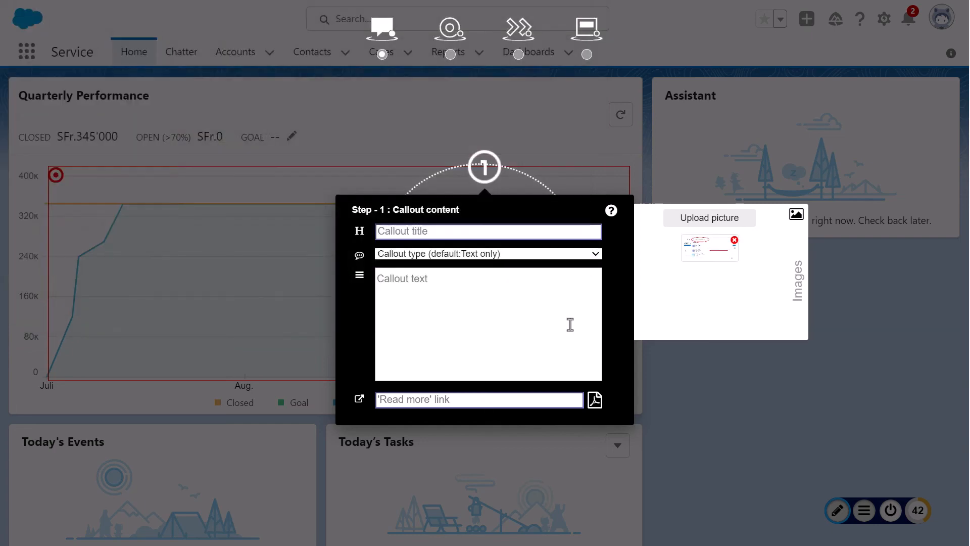
{"action": "left_click", "coordinate": [569, 168]}
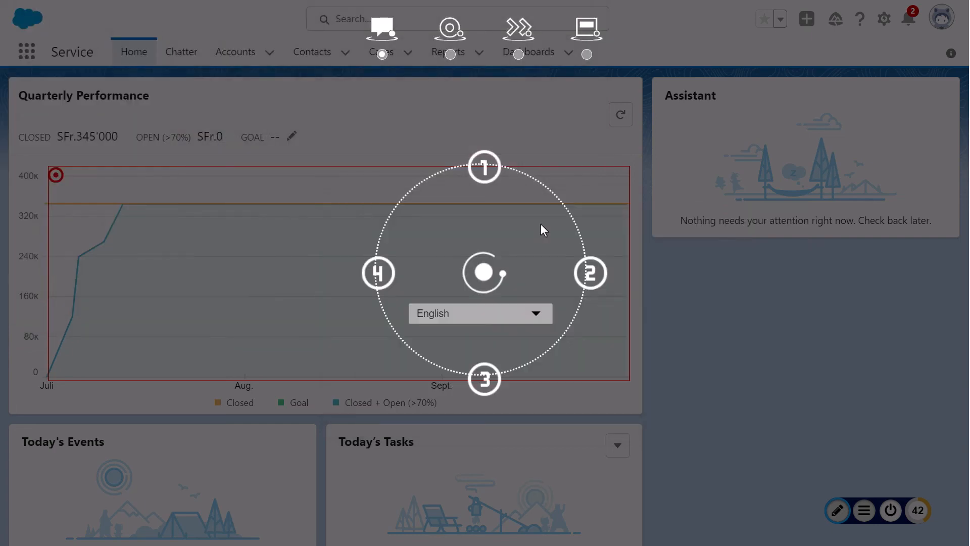
{"action": "left_click", "coordinate": [484, 384]}
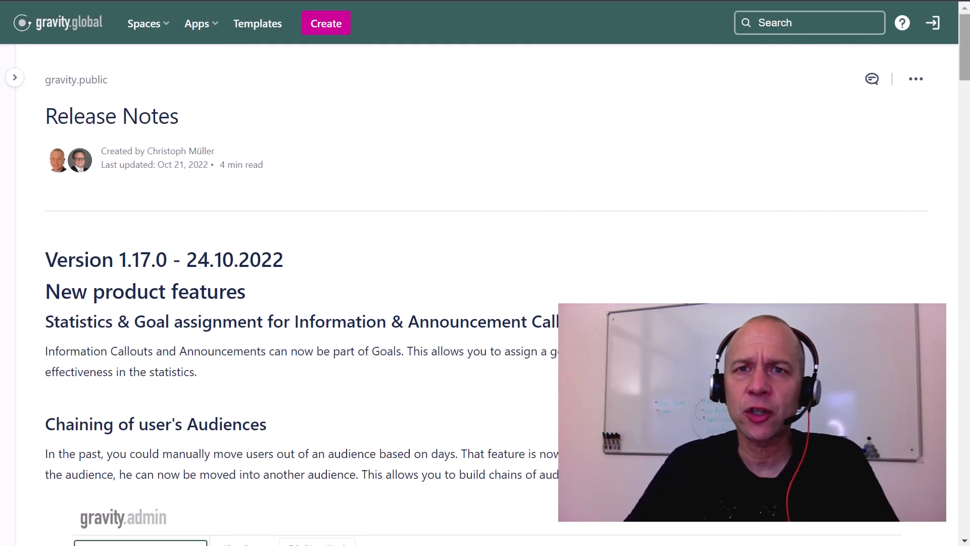
In the gravity.global Release Notes, read through the new product features of Version 1.17.0.
{"action": "scroll", "coordinate": [485, 293], "scroll_direction": "down", "scroll_amount": 3}
{"action": "scroll", "coordinate": [485, 293], "scroll_direction": "down", "scroll_amount": 4}
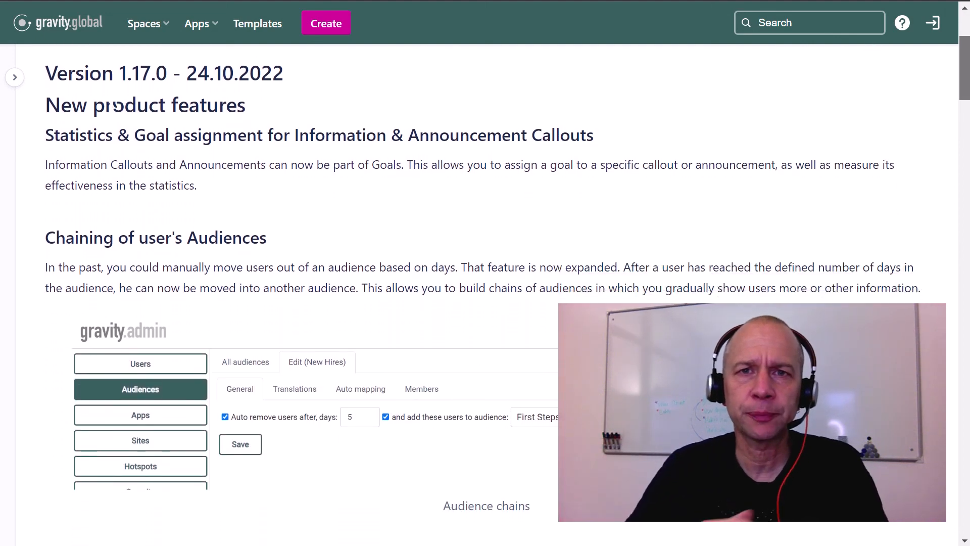
{"action": "scroll", "coordinate": [485, 293], "scroll_direction": "down", "scroll_amount": 5}
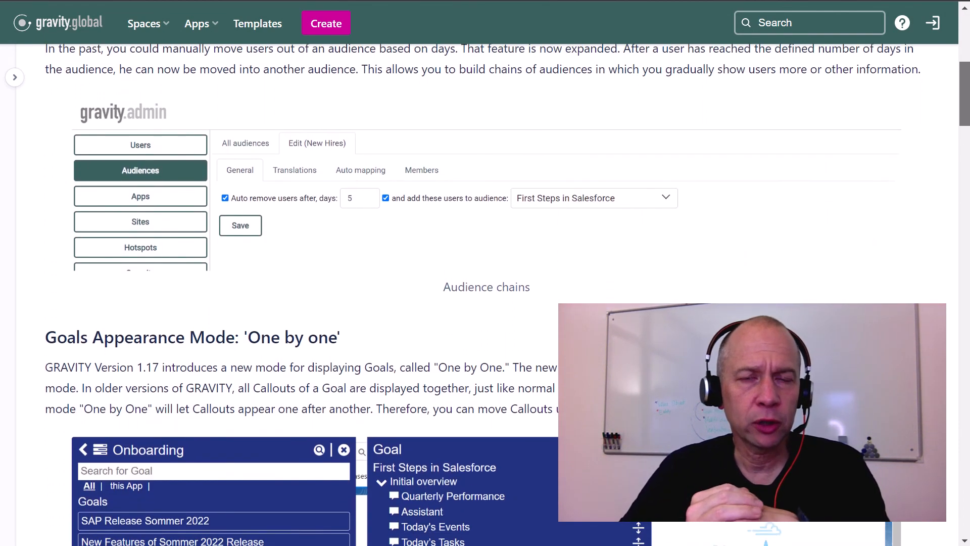
Read on through the release notes, from the 'One by one' goals appearance mode to the product improvements and bug fixes.
{"action": "scroll", "coordinate": [485, 293], "scroll_direction": "down", "scroll_amount": 9}
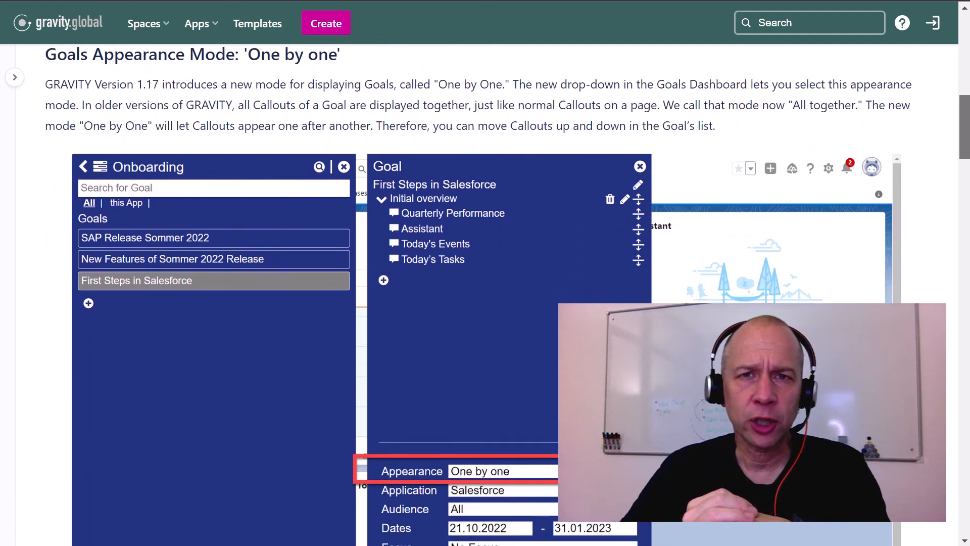
{"action": "scroll", "coordinate": [485, 293], "scroll_direction": "down", "scroll_amount": 6}
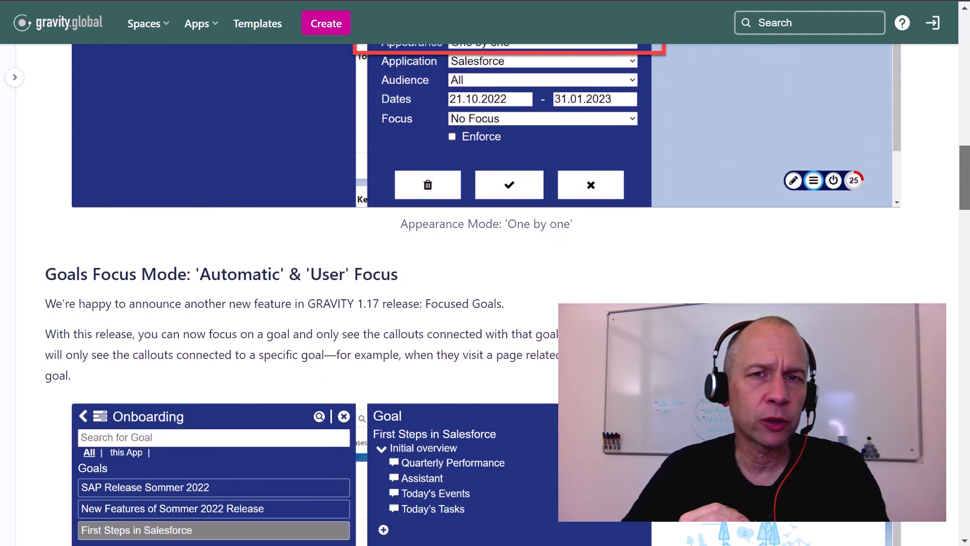
{"action": "scroll", "coordinate": [485, 293], "scroll_direction": "down", "scroll_amount": 5}
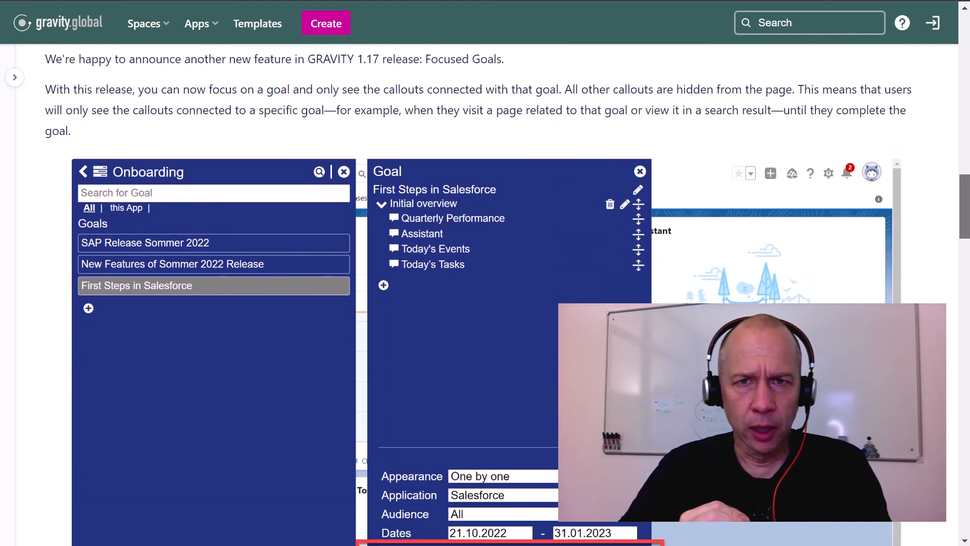
{"action": "scroll", "coordinate": [485, 293], "scroll_direction": "down", "scroll_amount": 6}
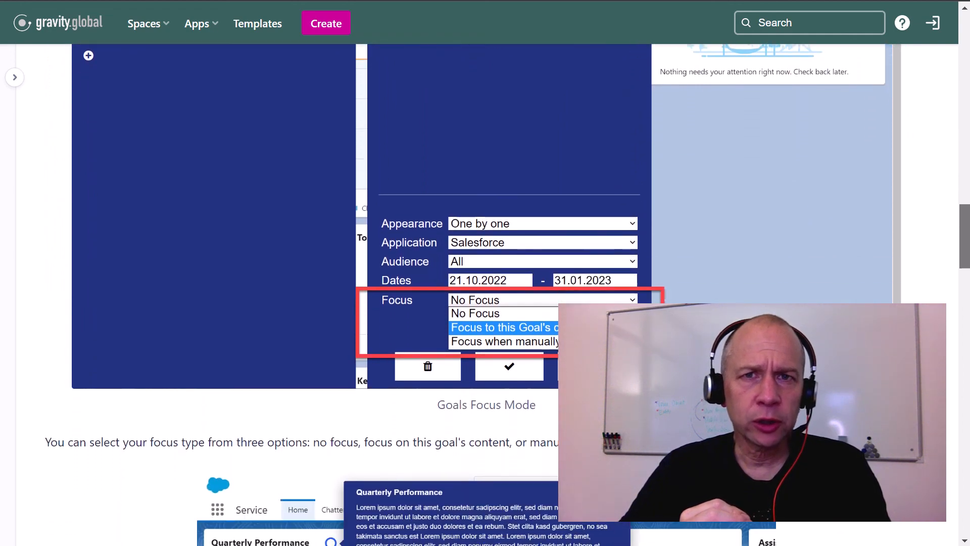
{"action": "scroll", "coordinate": [484, 293], "scroll_direction": "down", "scroll_amount": 7}
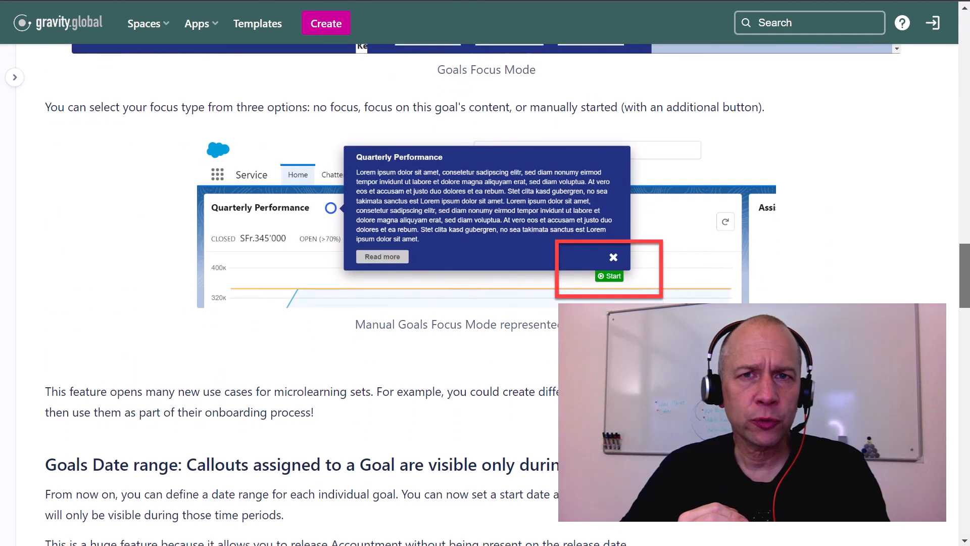
{"action": "scroll", "coordinate": [485, 293], "scroll_direction": "down", "scroll_amount": 9}
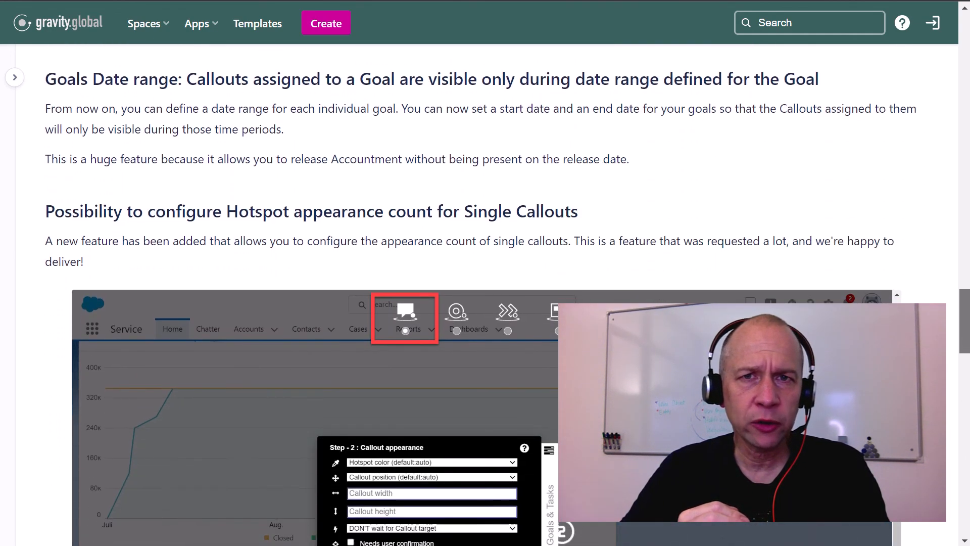
{"action": "scroll", "coordinate": [484, 293], "scroll_direction": "down", "scroll_amount": 14}
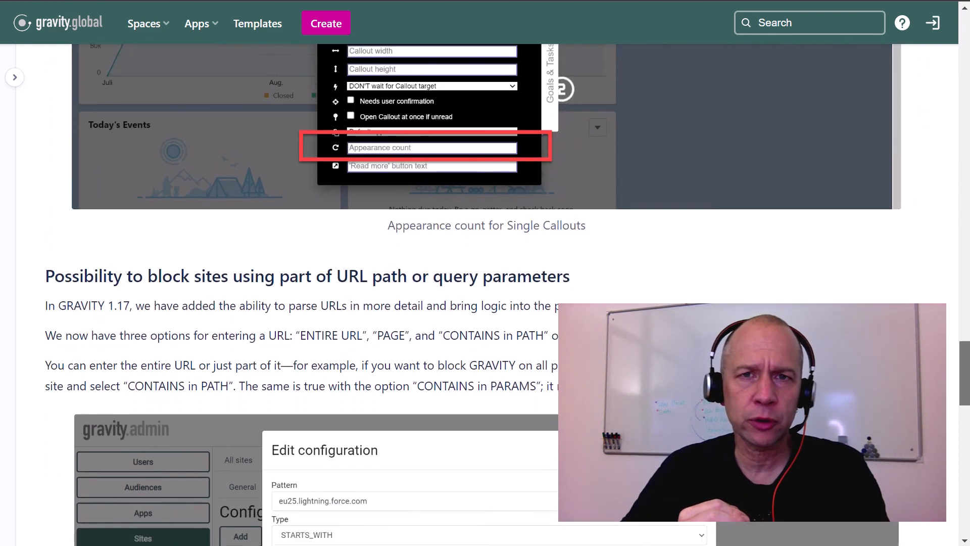
{"action": "scroll", "coordinate": [485, 293], "scroll_direction": "down", "scroll_amount": 7}
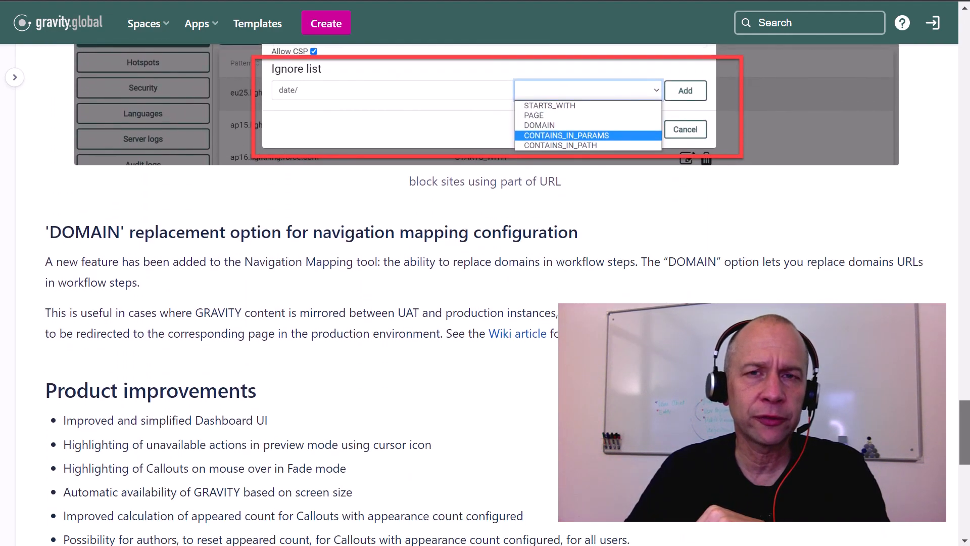
{"action": "scroll", "coordinate": [485, 293], "scroll_direction": "down", "scroll_amount": 4}
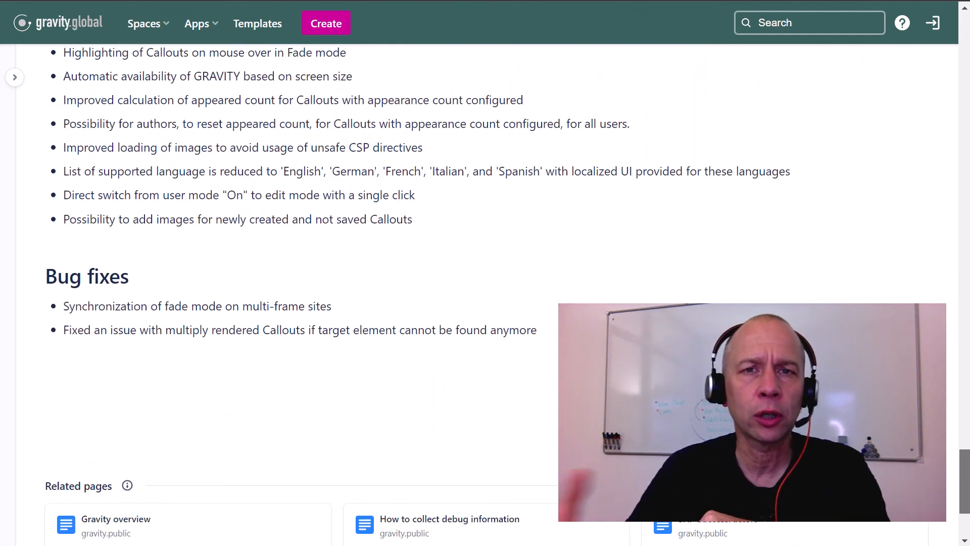
Look back over the release notes from the bug fixes up to the Hotspot appearance count for Single Callouts.
{"action": "scroll", "coordinate": [112, 101], "scroll_direction": "up", "scroll_amount": 2}
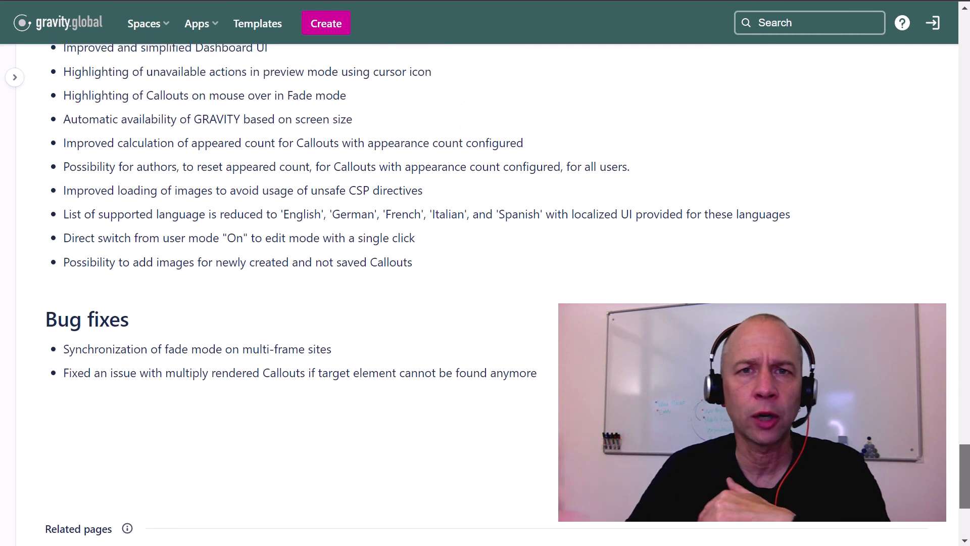
{"action": "scroll", "coordinate": [485, 293], "scroll_direction": "up", "scroll_amount": 5}
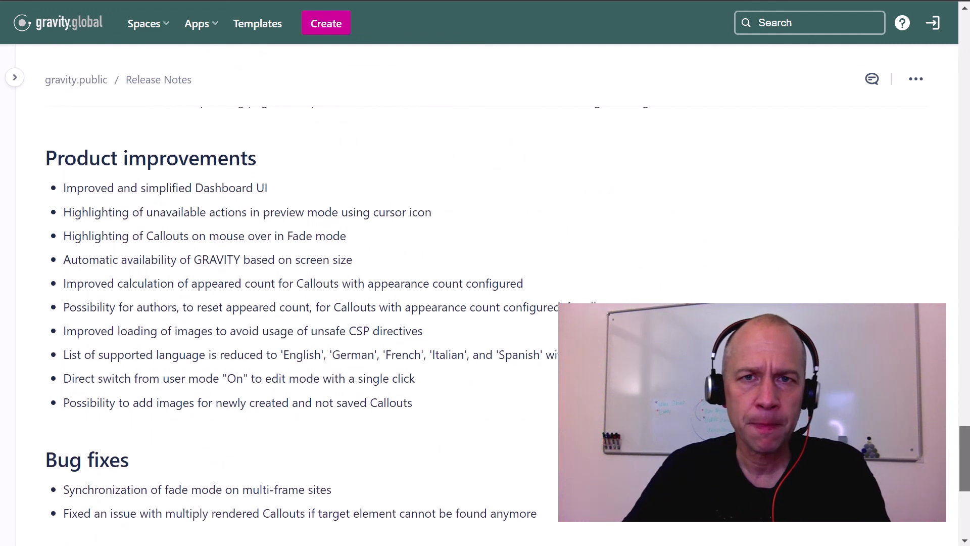
{"action": "scroll", "coordinate": [485, 293], "scroll_direction": "up", "scroll_amount": 5}
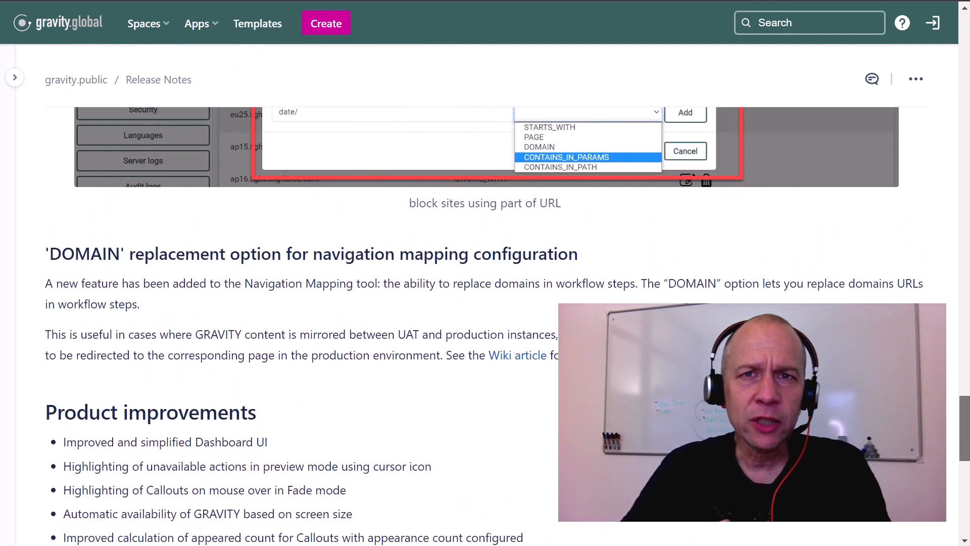
{"action": "scroll", "coordinate": [485, 293], "scroll_direction": "up", "scroll_amount": 6}
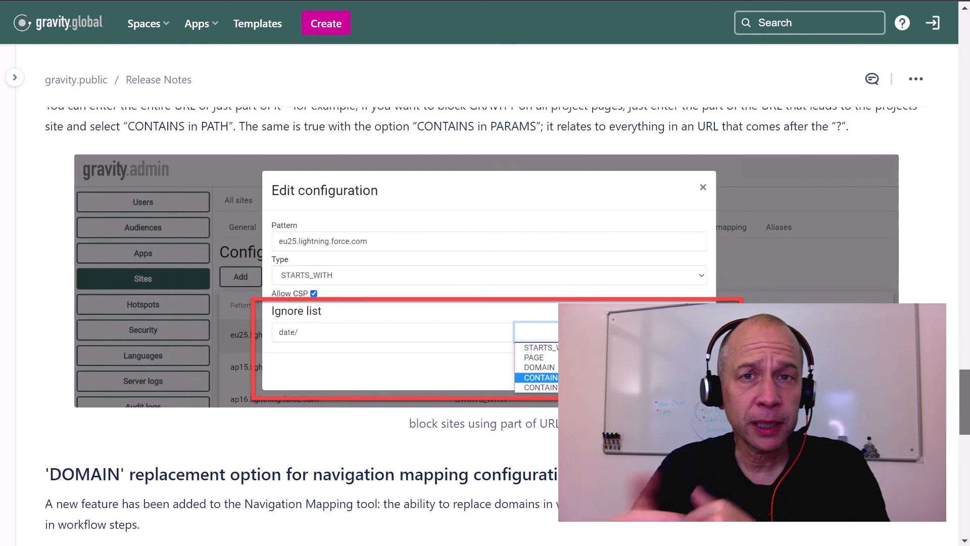
{"action": "scroll", "coordinate": [485, 293], "scroll_direction": "up", "scroll_amount": 7}
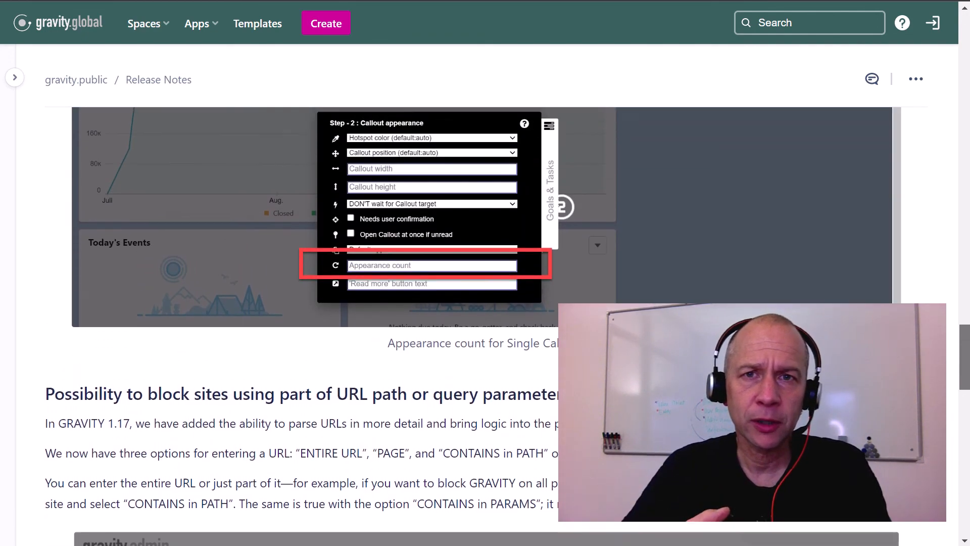
{"action": "scroll", "coordinate": [485, 293], "scroll_direction": "up", "scroll_amount": 6}
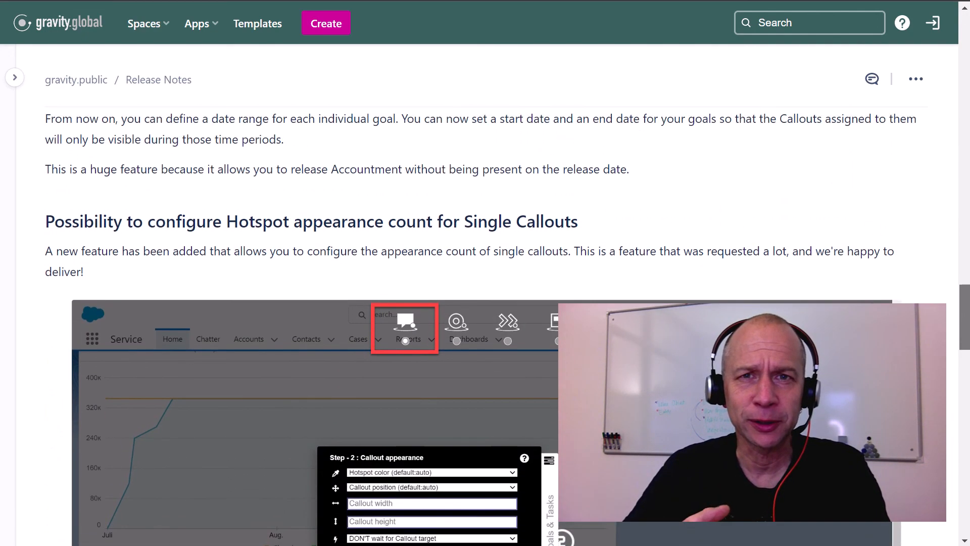